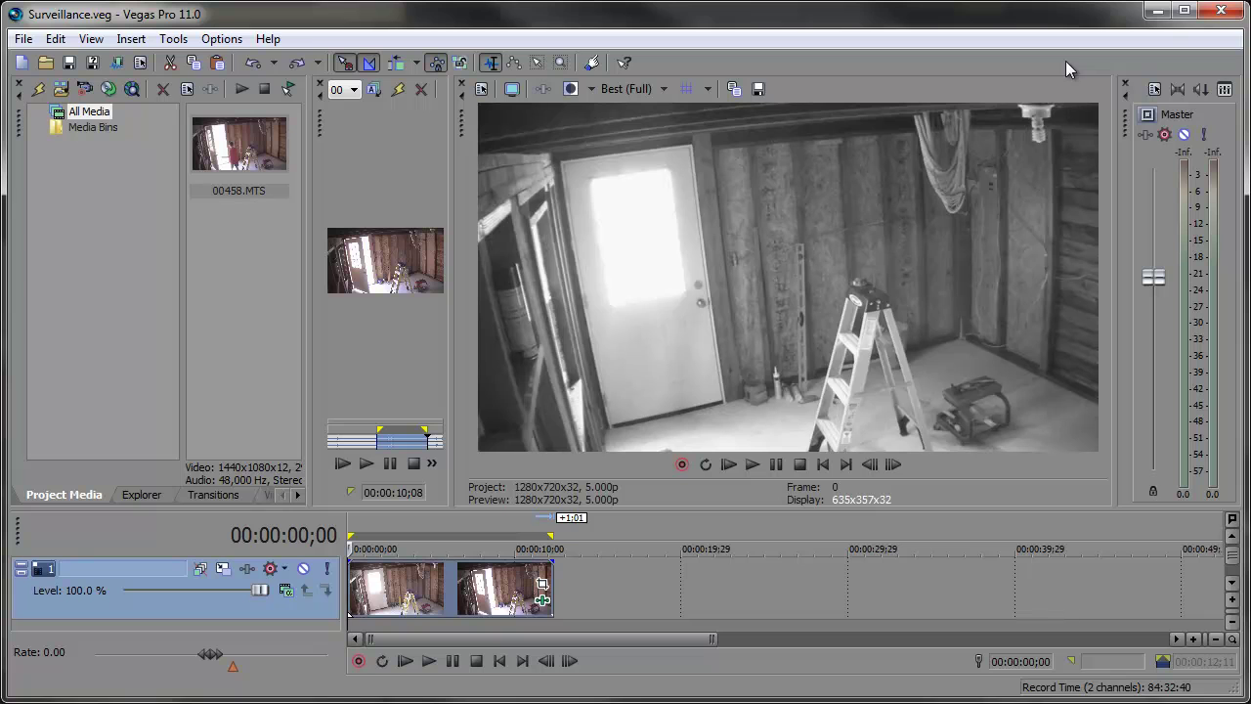
# Play the finished surveillance clip for reference
pyautogui.click(405, 661)
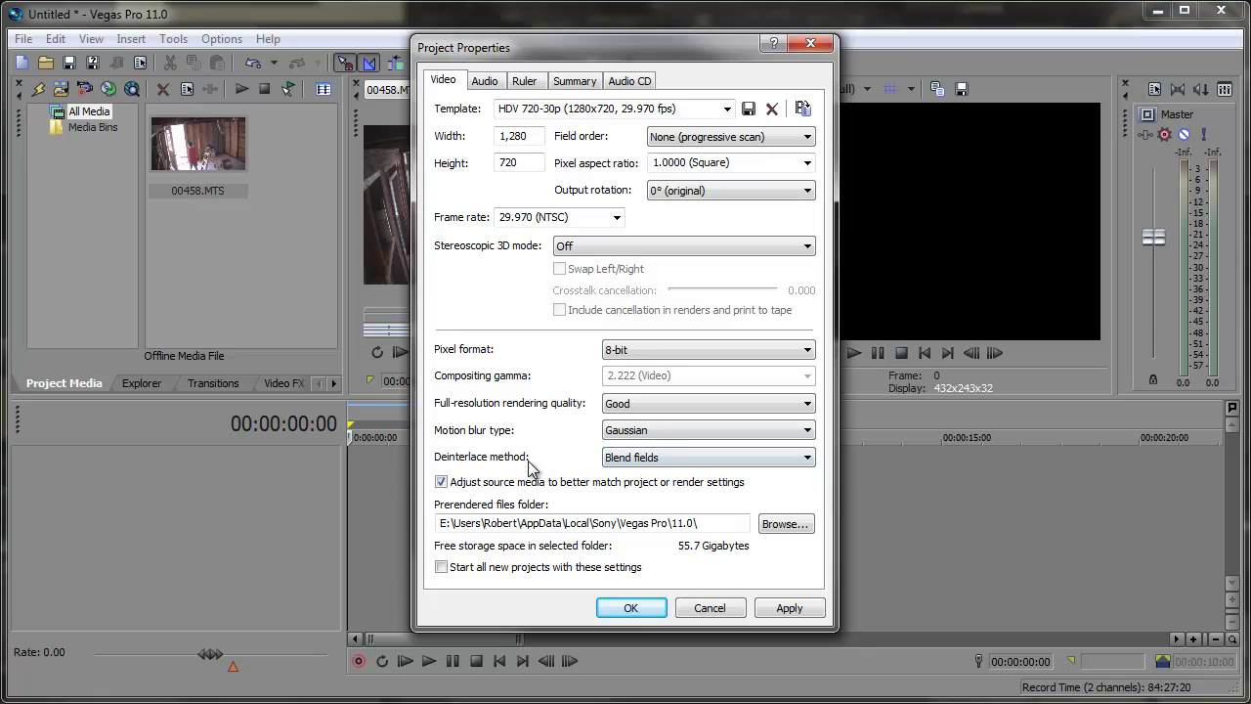
# Set the project to Interpolate fields deinterlacing and a 5 fps frame rate, and apply it
pyautogui.click(636, 459)
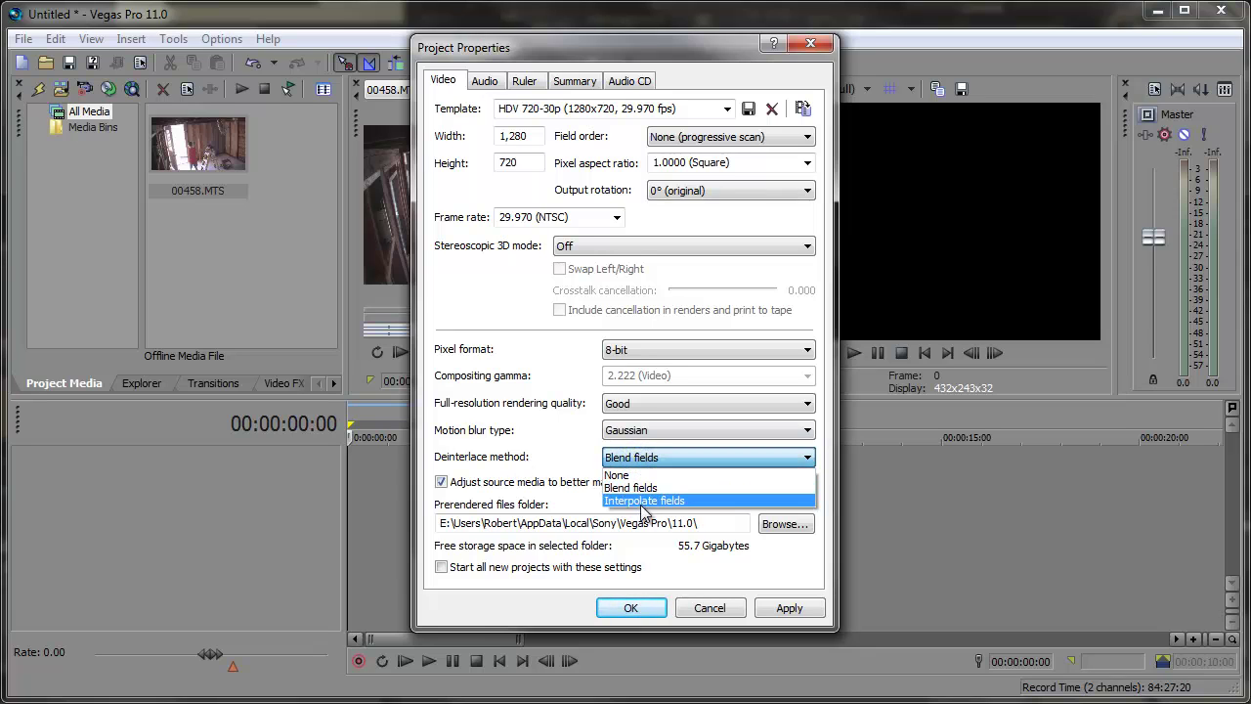
pyautogui.click(644, 500)
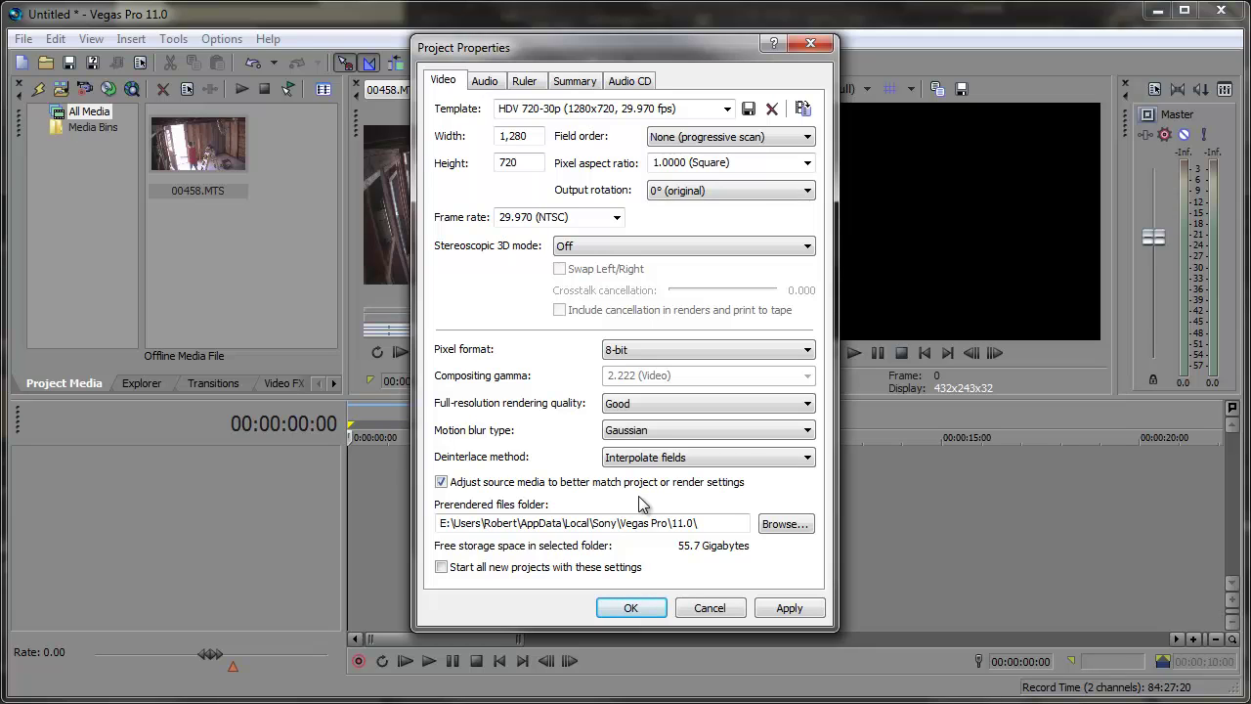
pyautogui.click(553, 216)
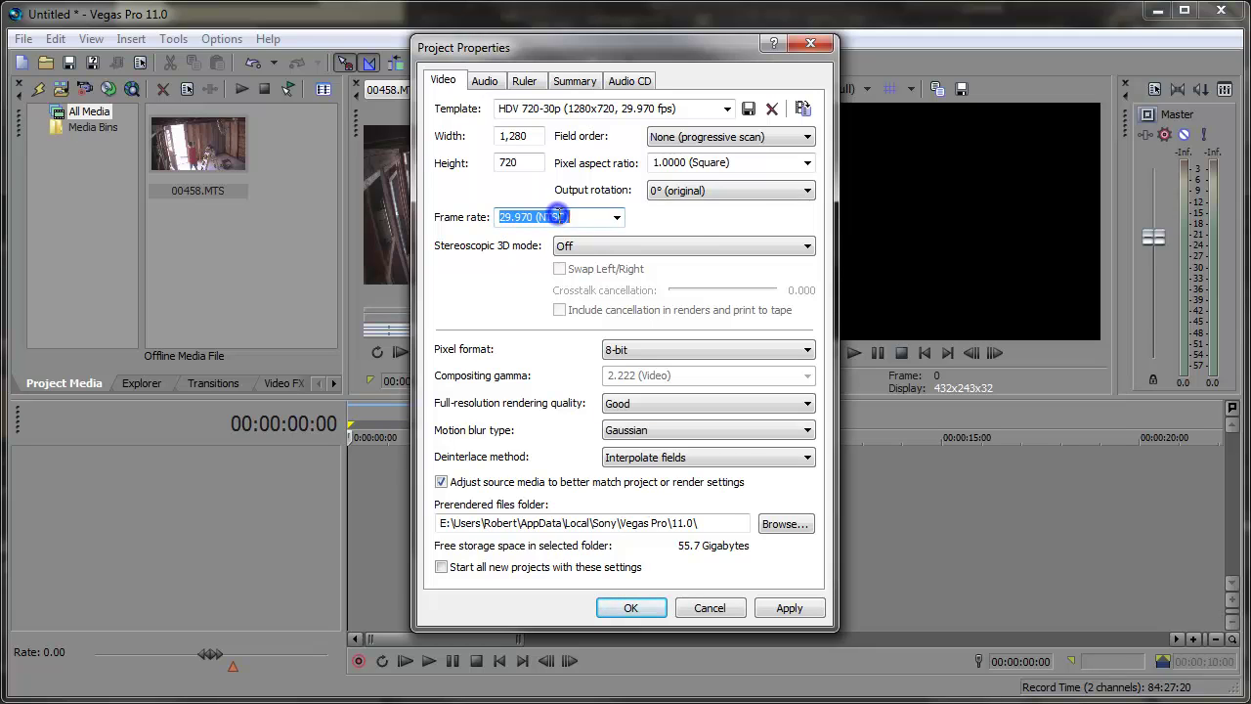
pyautogui.write('5')
pyautogui.click(700, 233)
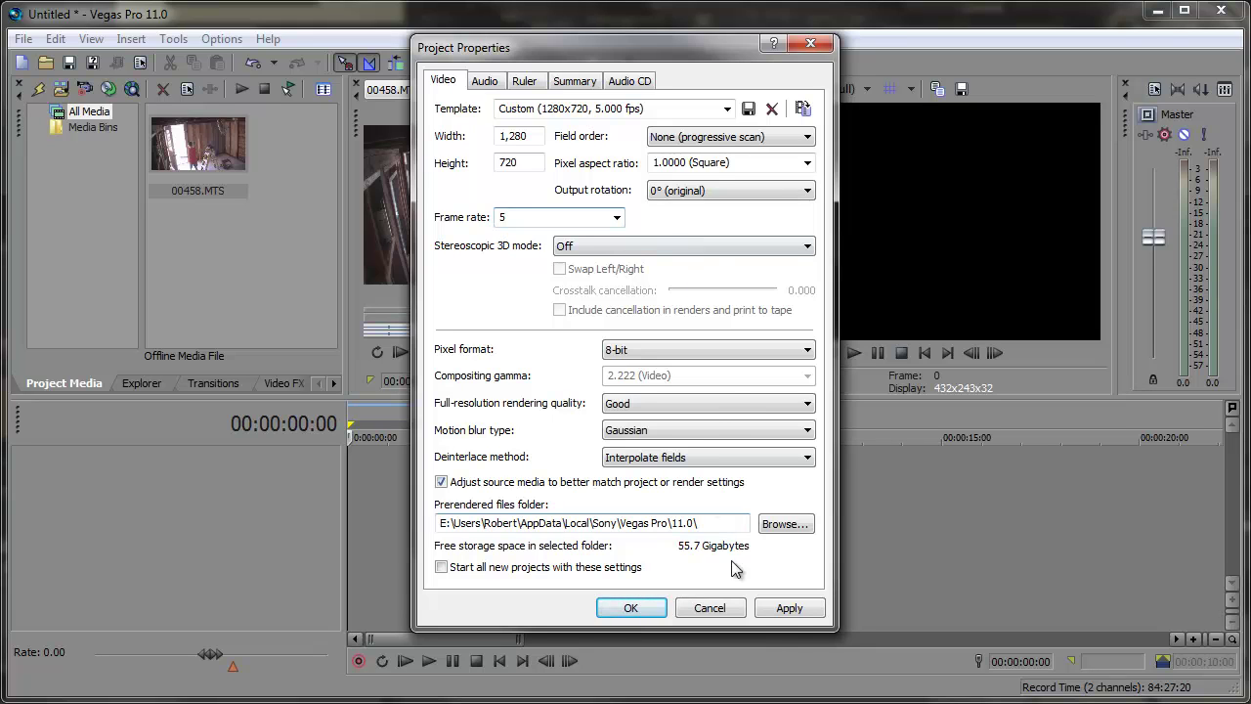
pyautogui.click(794, 608)
pyautogui.click(634, 606)
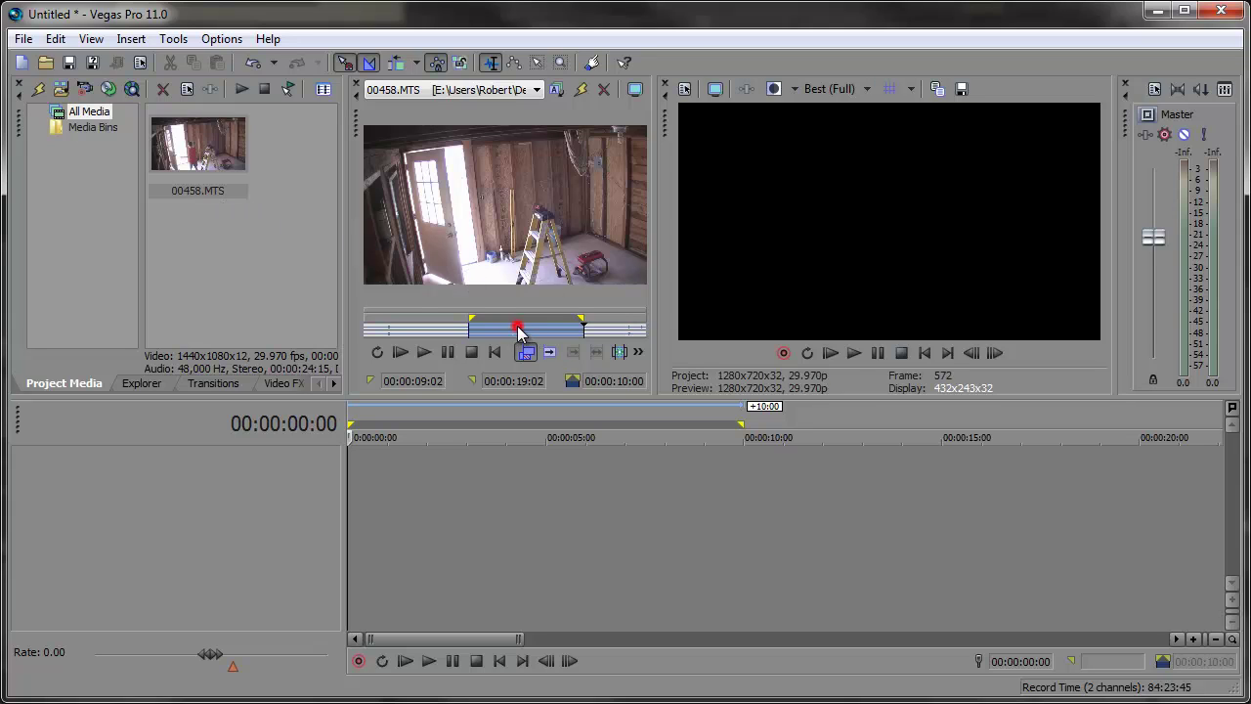
# Place the 10-second 00458.MTS selection as video only at the timeline start, and preview it
pyautogui.moveTo(518, 332); pyautogui.dragTo(274, 509)
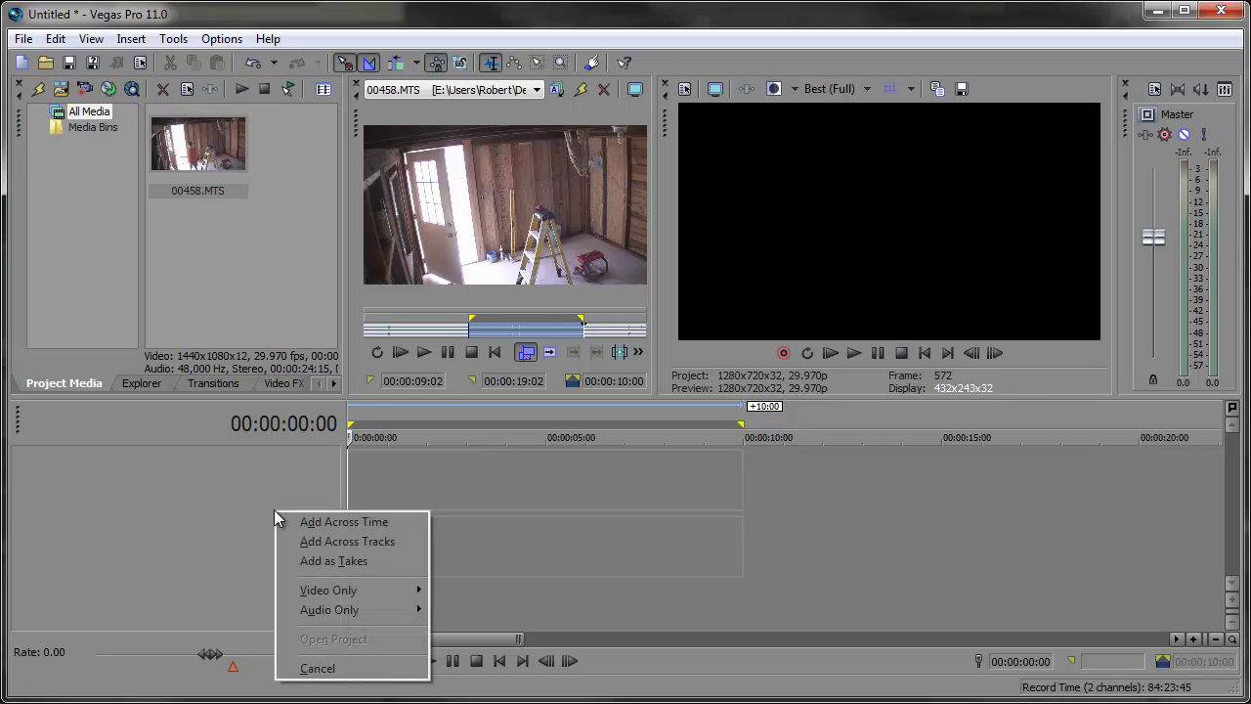
pyautogui.moveTo(315, 594)
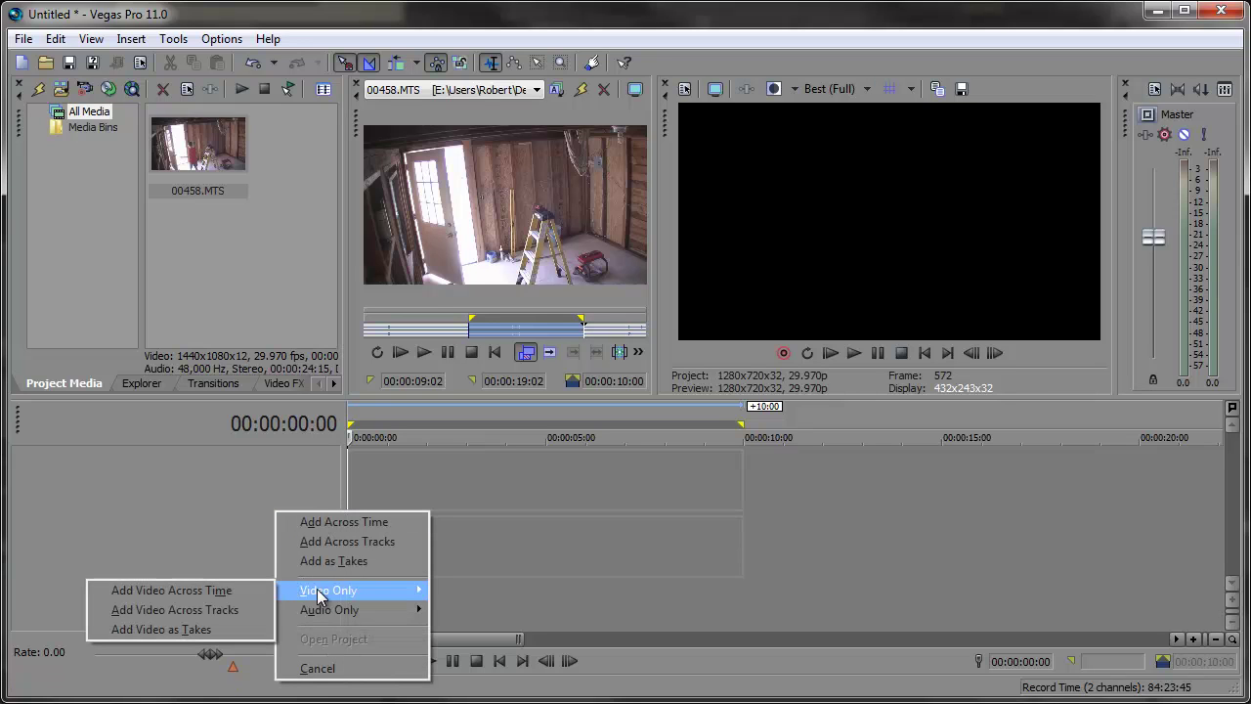
pyautogui.click(245, 589)
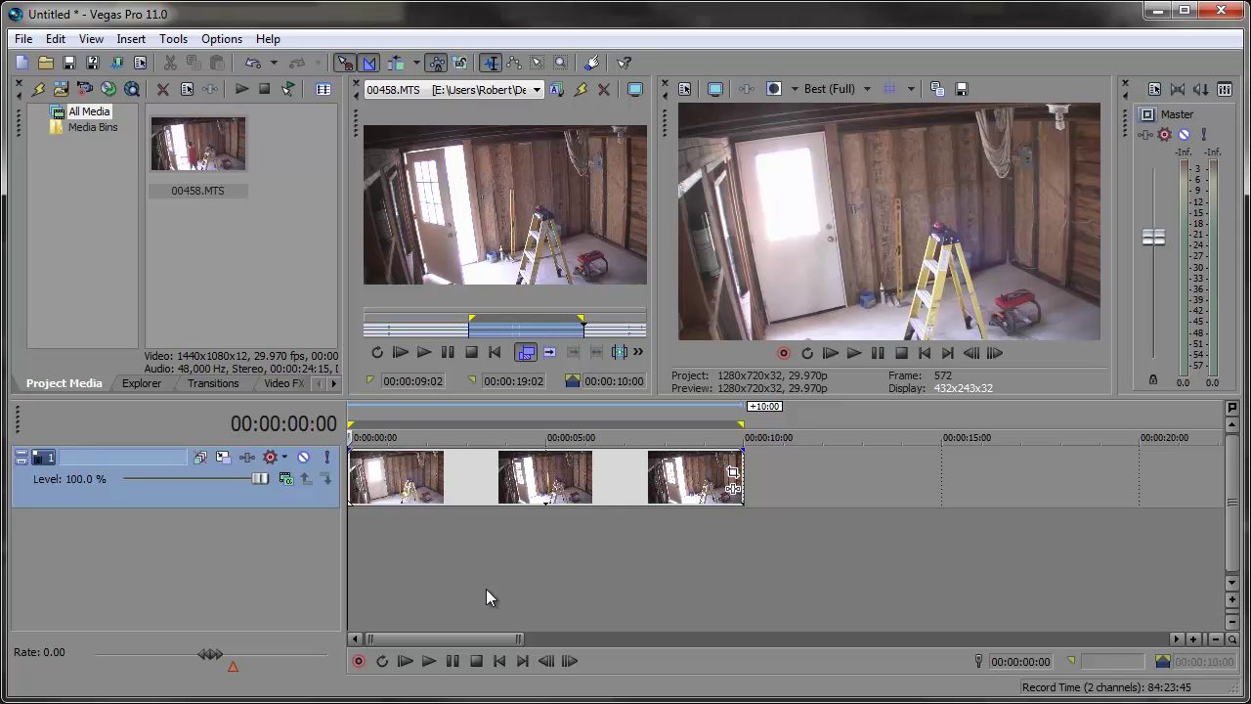
pyautogui.click(405, 662)
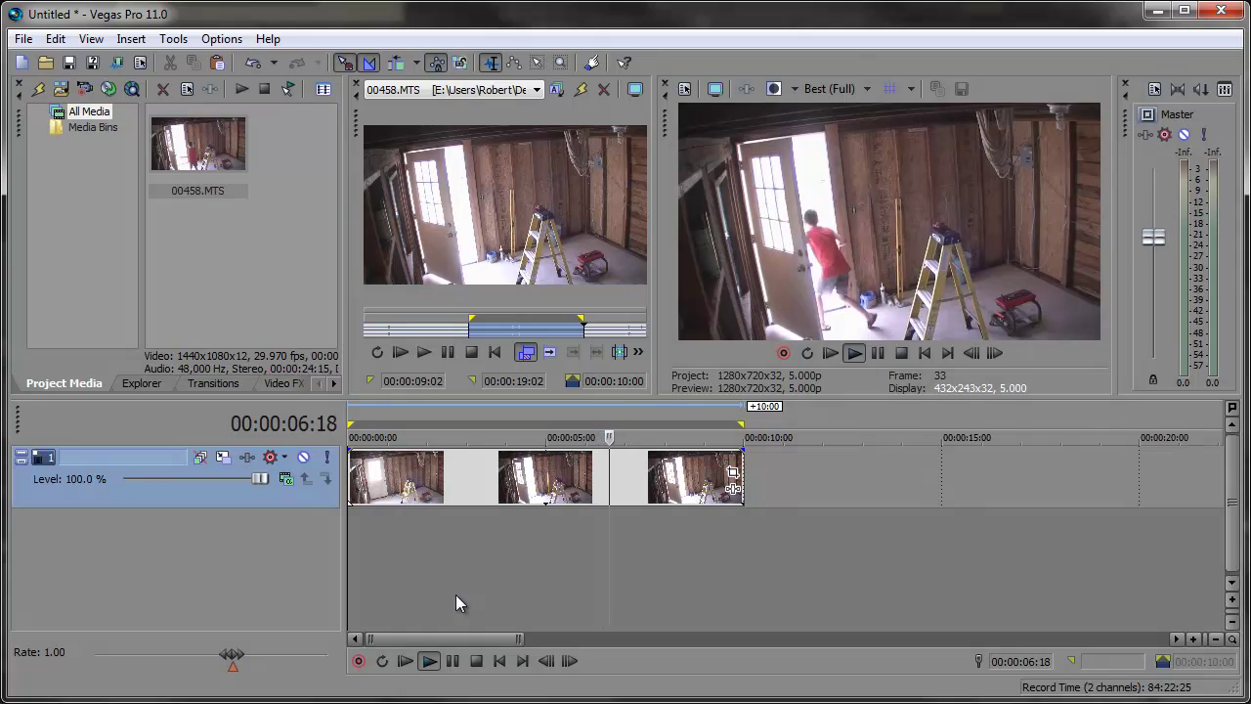
pyautogui.click(452, 662)
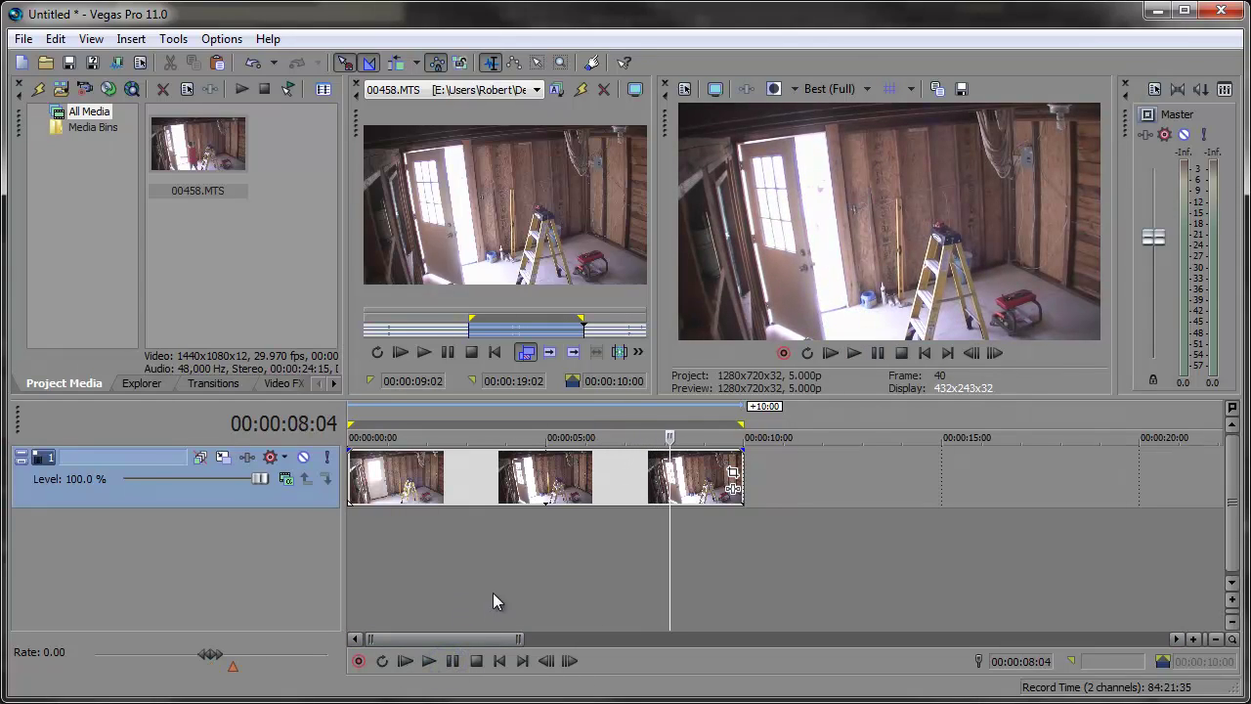
# Build the event FX chain: Sony Film Effects, Sony Quick Blur and Sony TV Simulator
pyautogui.click(734, 493)
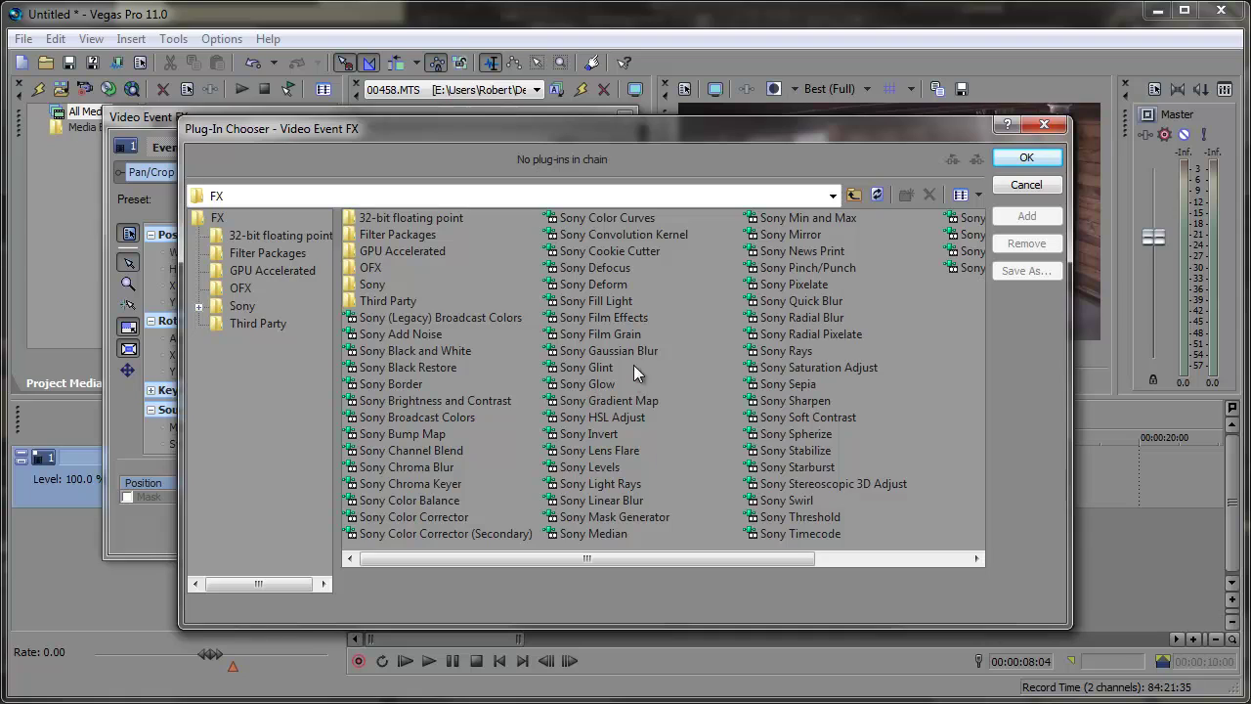
pyautogui.doubleClick(627, 317)
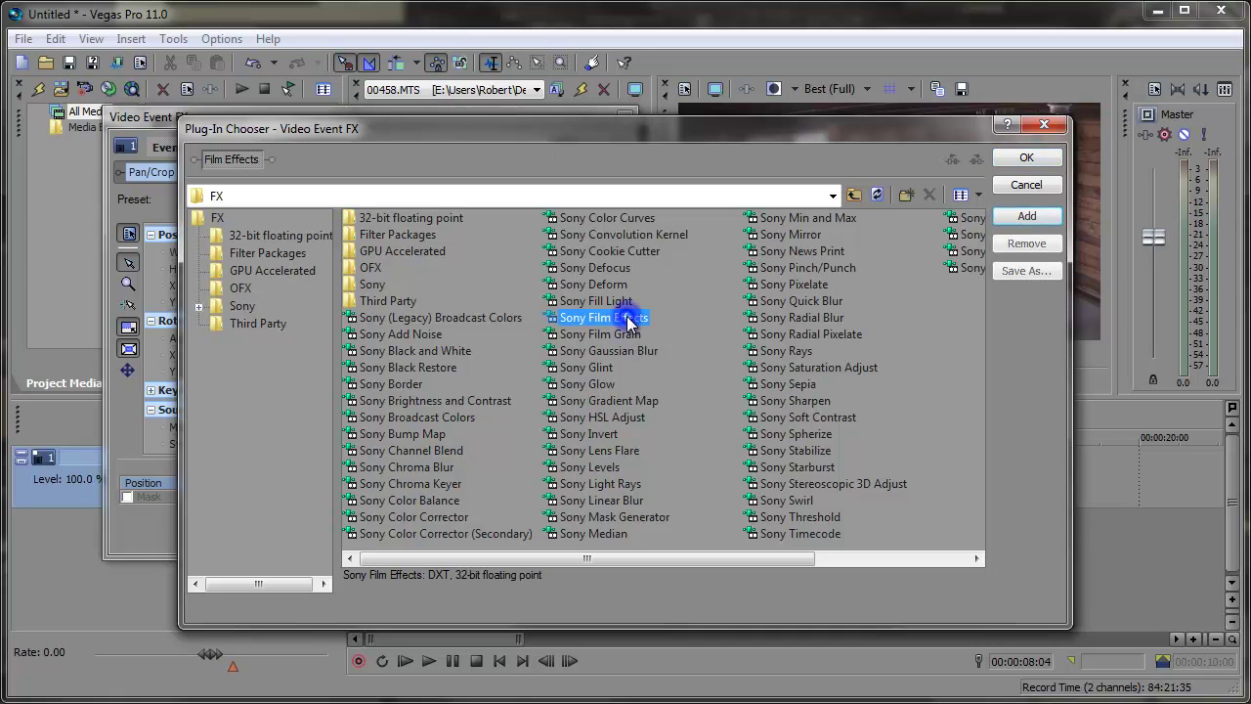
pyautogui.moveTo(636, 559); pyautogui.dragTo(730, 563)
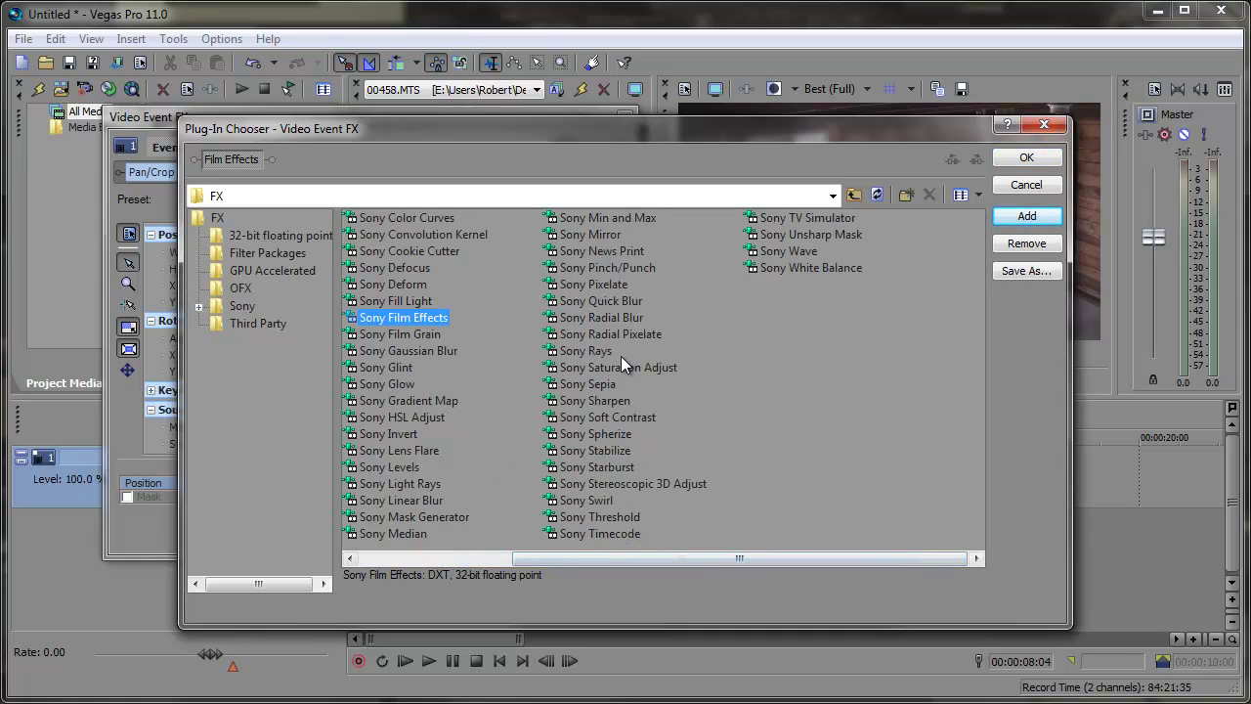
pyautogui.doubleClick(610, 305)
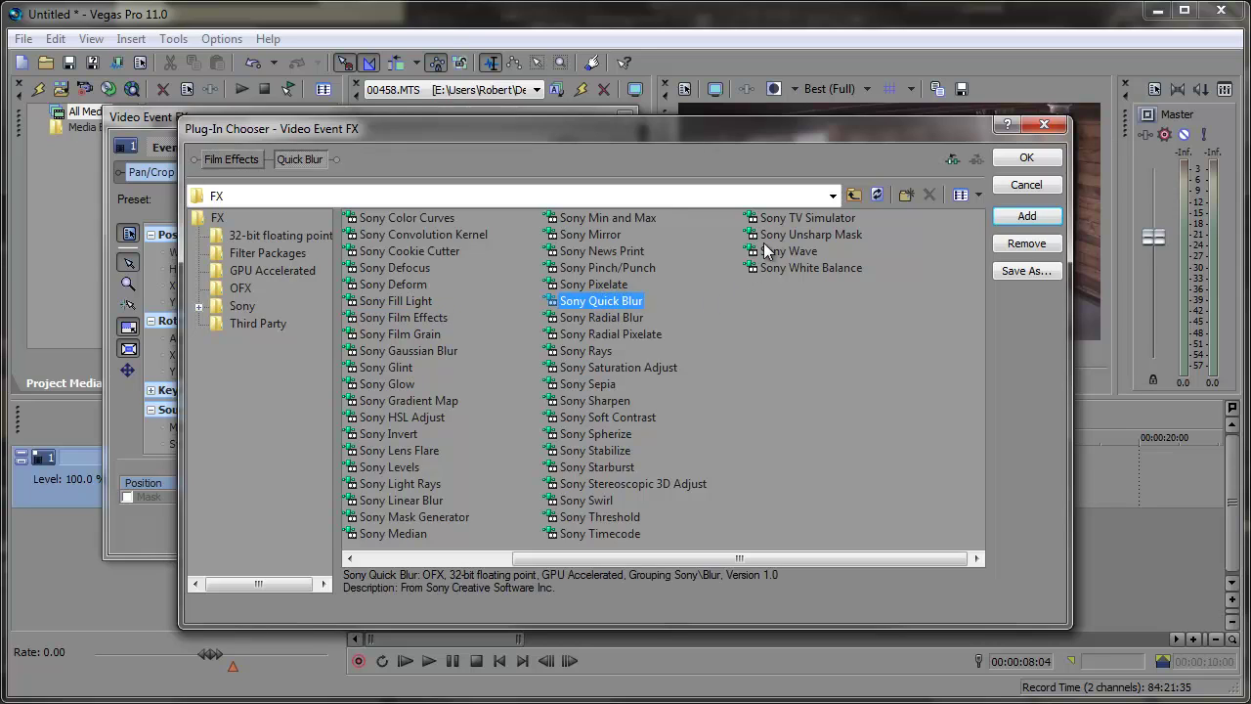
pyautogui.doubleClick(793, 219)
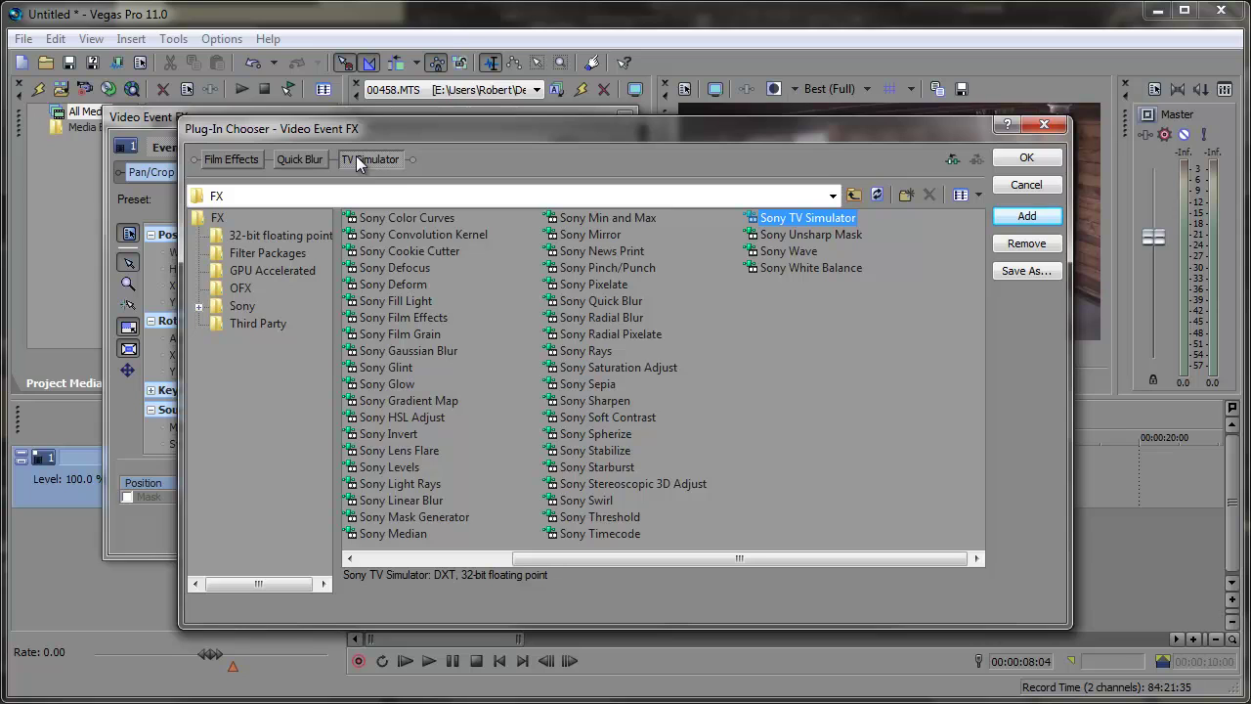
pyautogui.click(1023, 158)
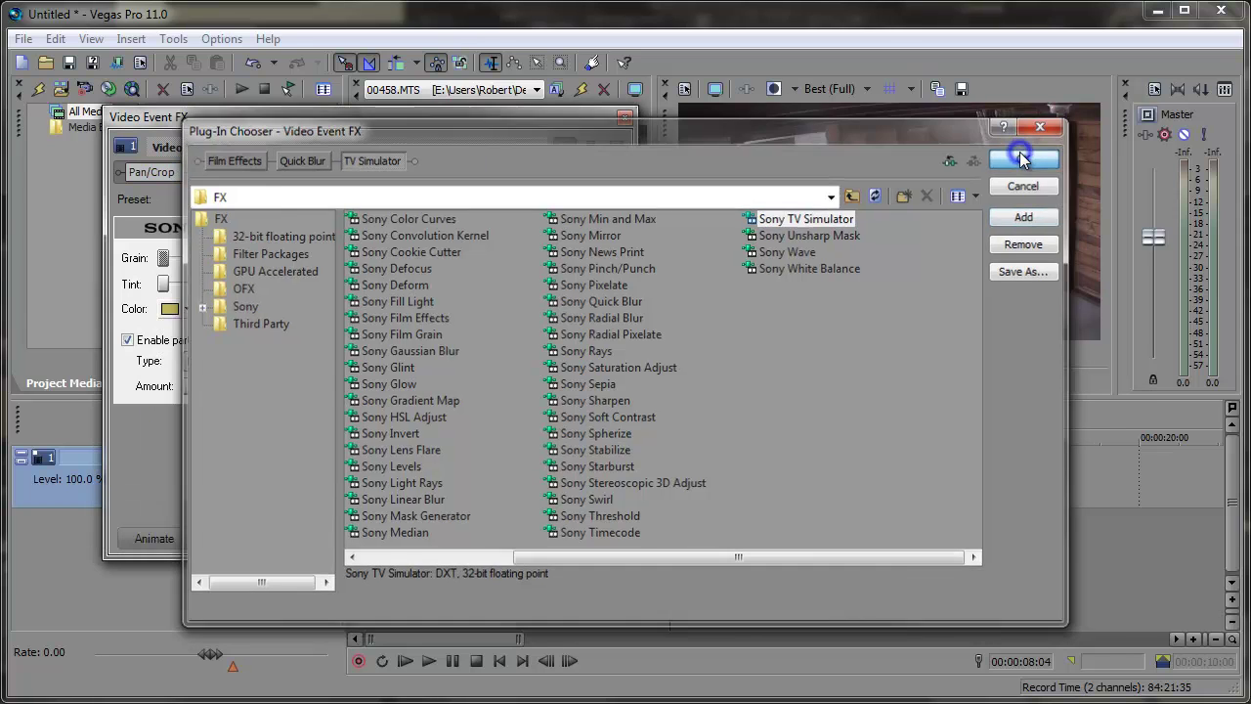
# Bypass Quick Blur and TV Simulator, reset Film Effects to none and turn off film particles
pyautogui.click(290, 172)
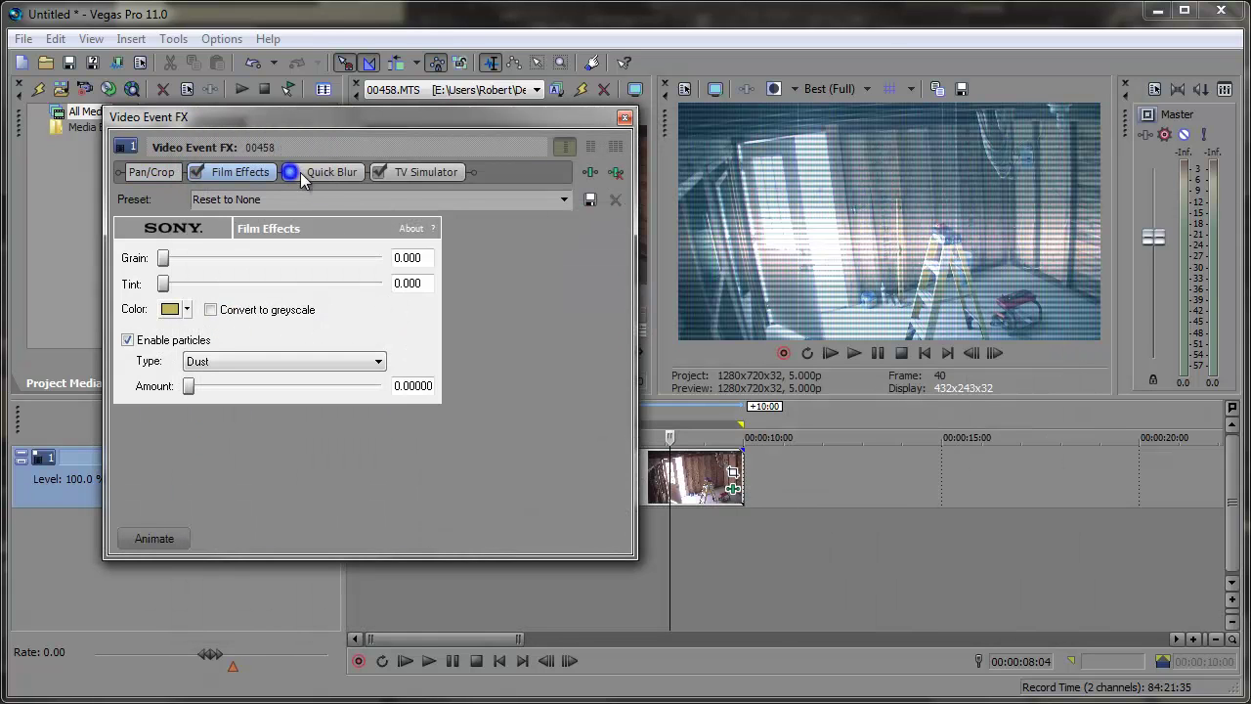
pyautogui.click(379, 172)
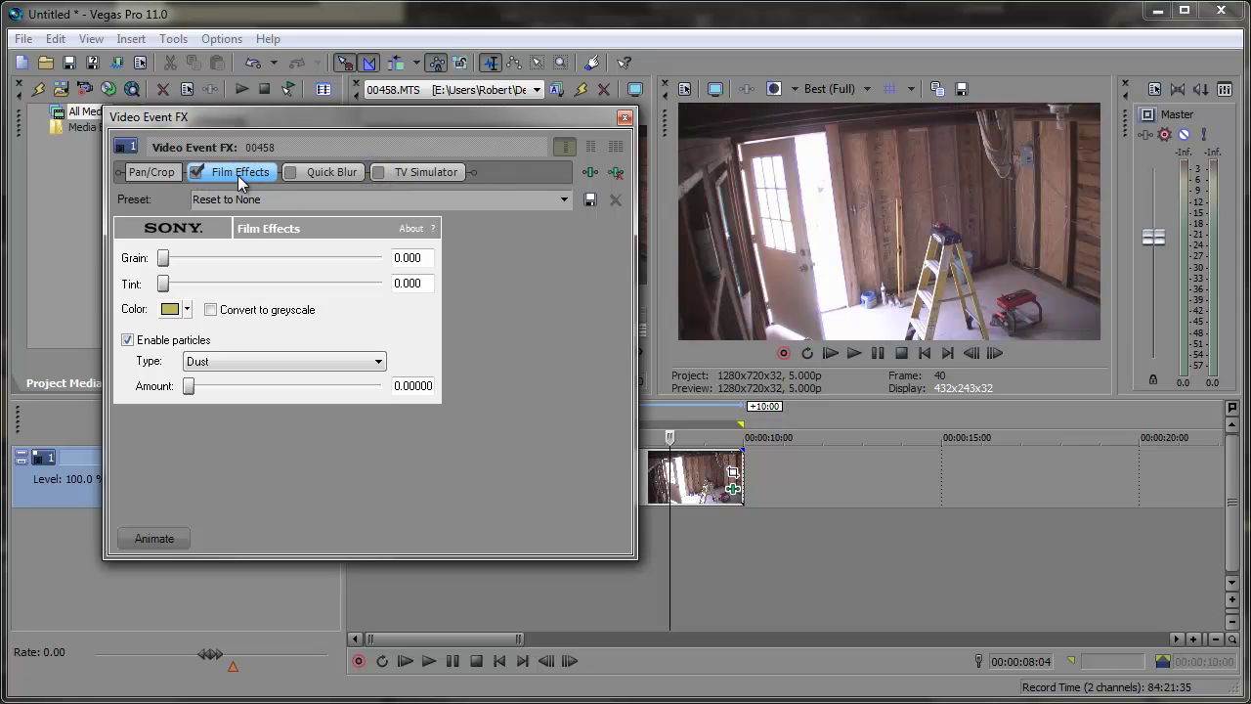
pyautogui.click(564, 200)
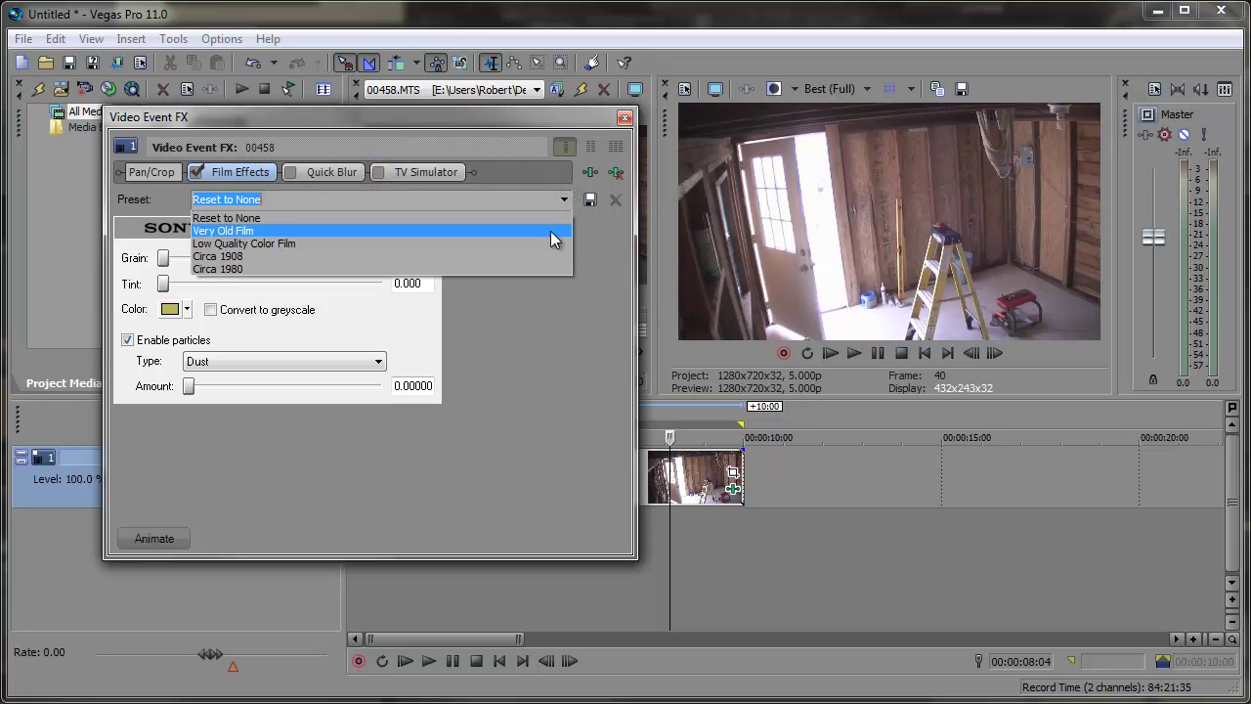
pyautogui.click(553, 221)
pyautogui.click(350, 362)
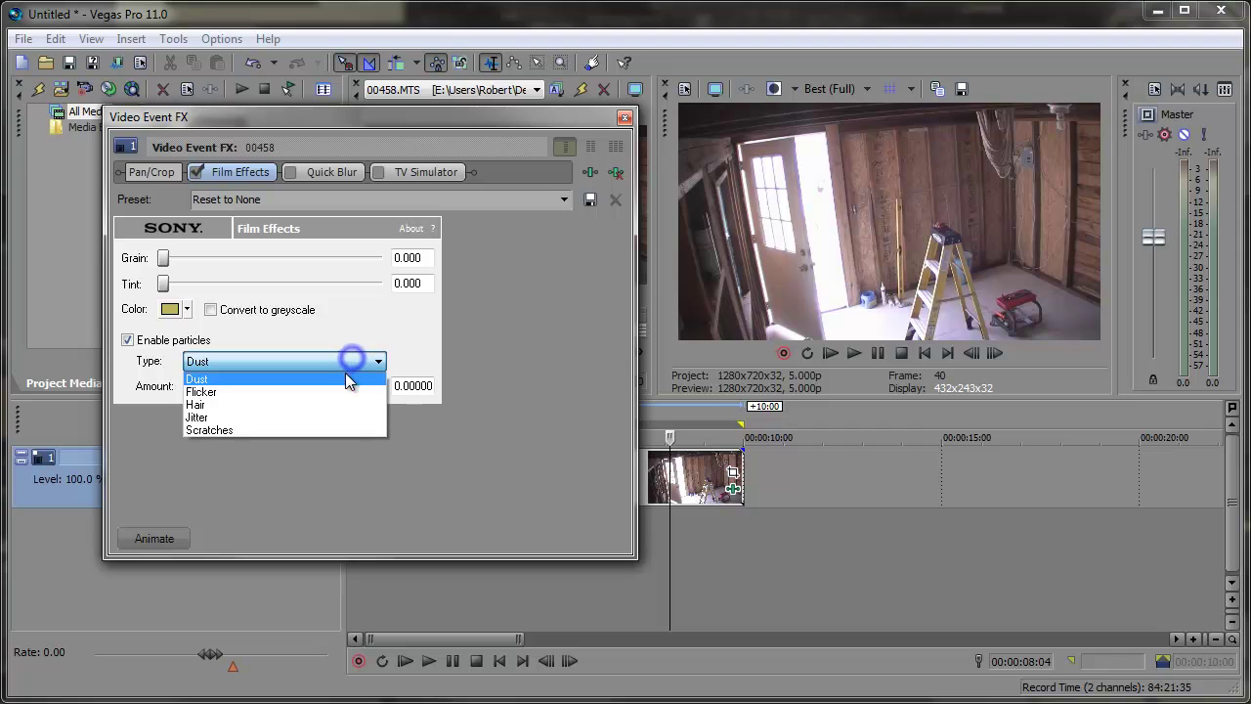
pyautogui.click(338, 391)
pyautogui.click(343, 364)
pyautogui.click(337, 404)
pyautogui.click(335, 362)
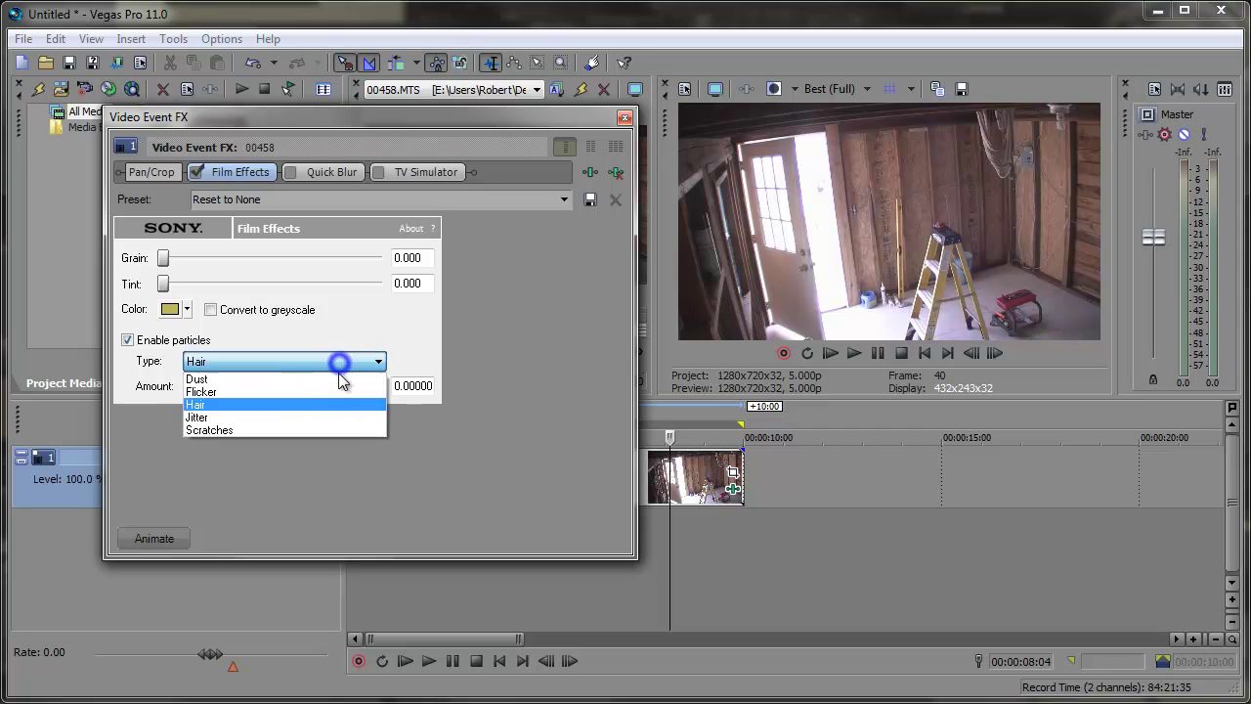
pyautogui.click(336, 379)
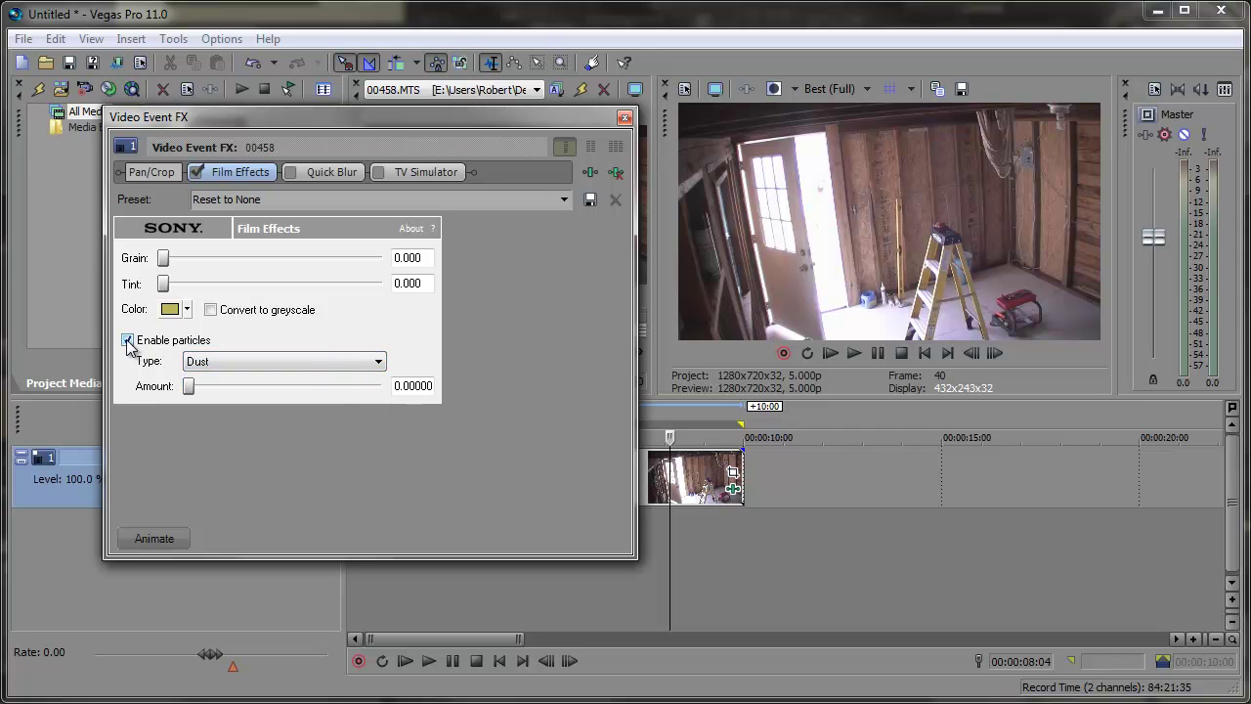
pyautogui.click(127, 340)
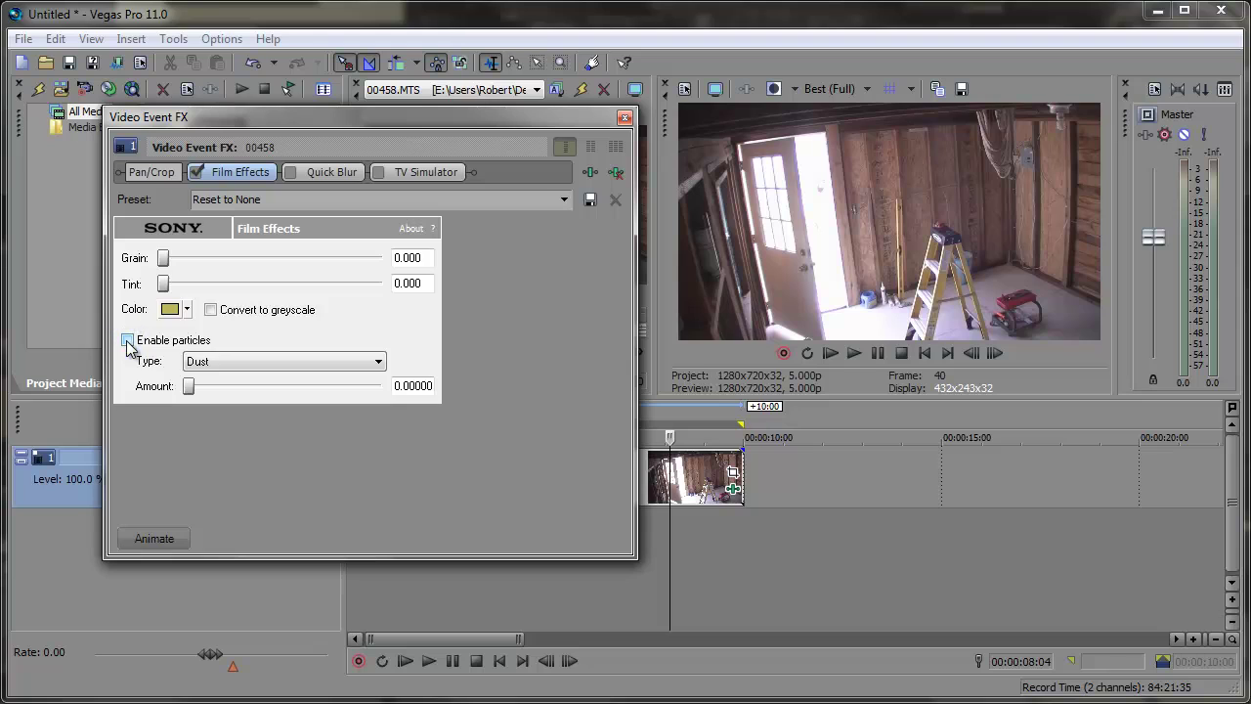
# Convert the clip to greyscale with film grain at 0.080
pyautogui.click(210, 311)
pyautogui.click(211, 311)
pyautogui.click(210, 310)
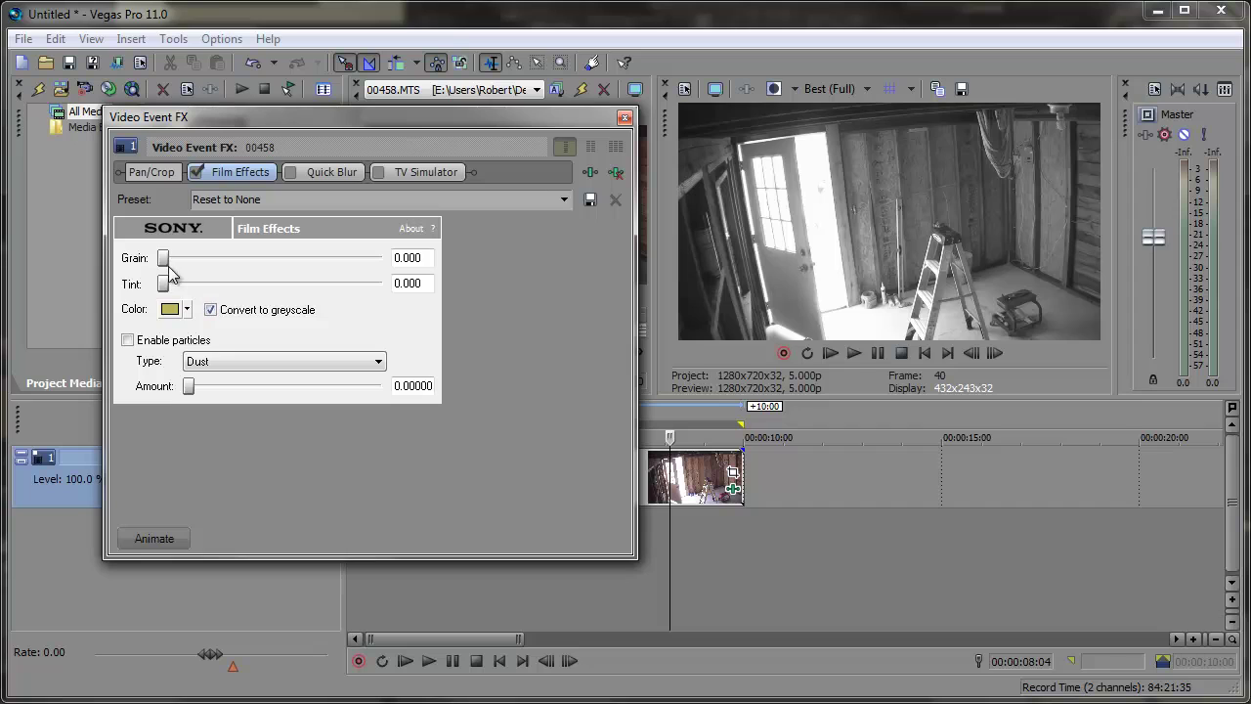
pyautogui.moveTo(163, 258); pyautogui.dragTo(186, 272)
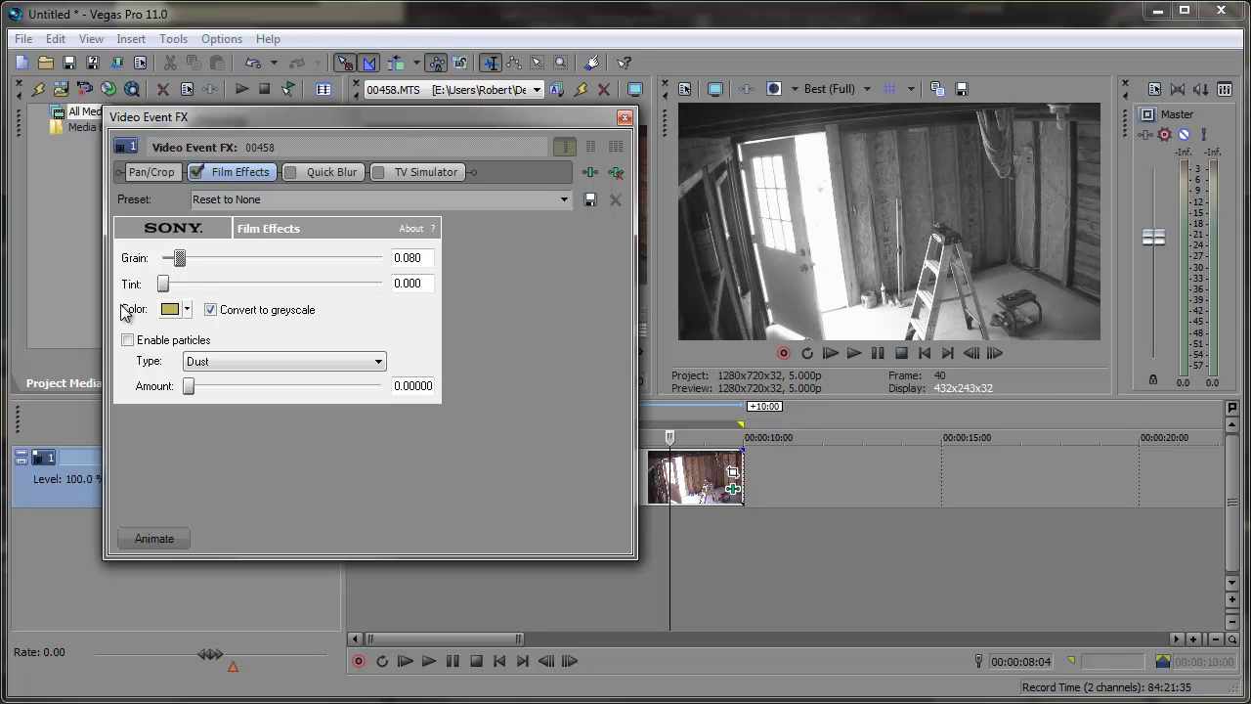
pyautogui.click(346, 174)
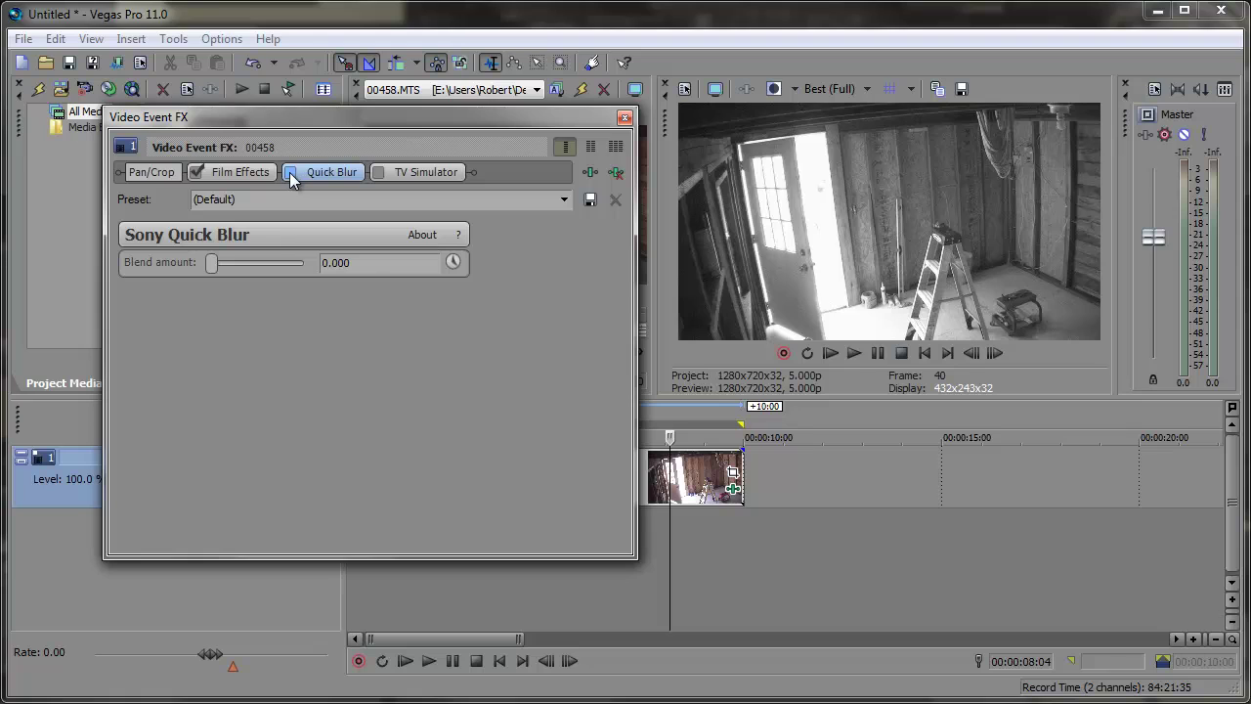
# Enable Quick Blur at blend 1.000 and TV Simulator with detail zoom 4.0000, aperture grill 0.0160
pyautogui.click(294, 172)
pyautogui.moveTo(210, 264); pyautogui.dragTo(336, 270)
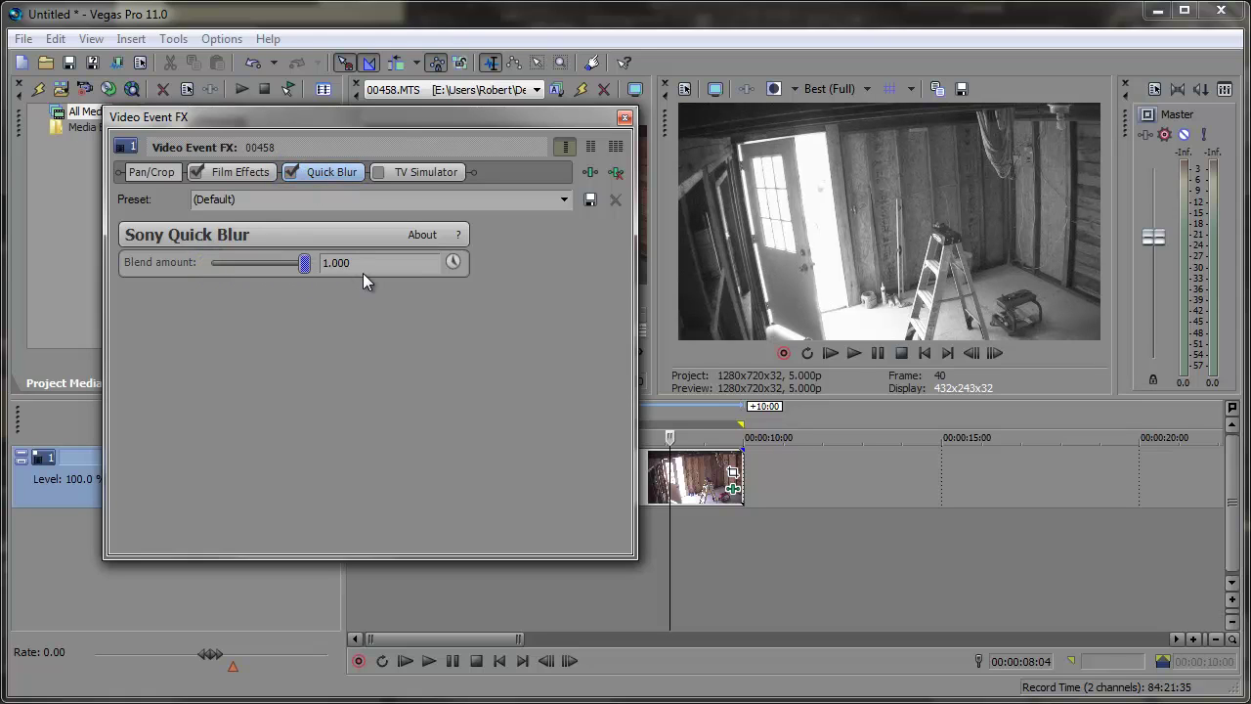
pyautogui.click(427, 172)
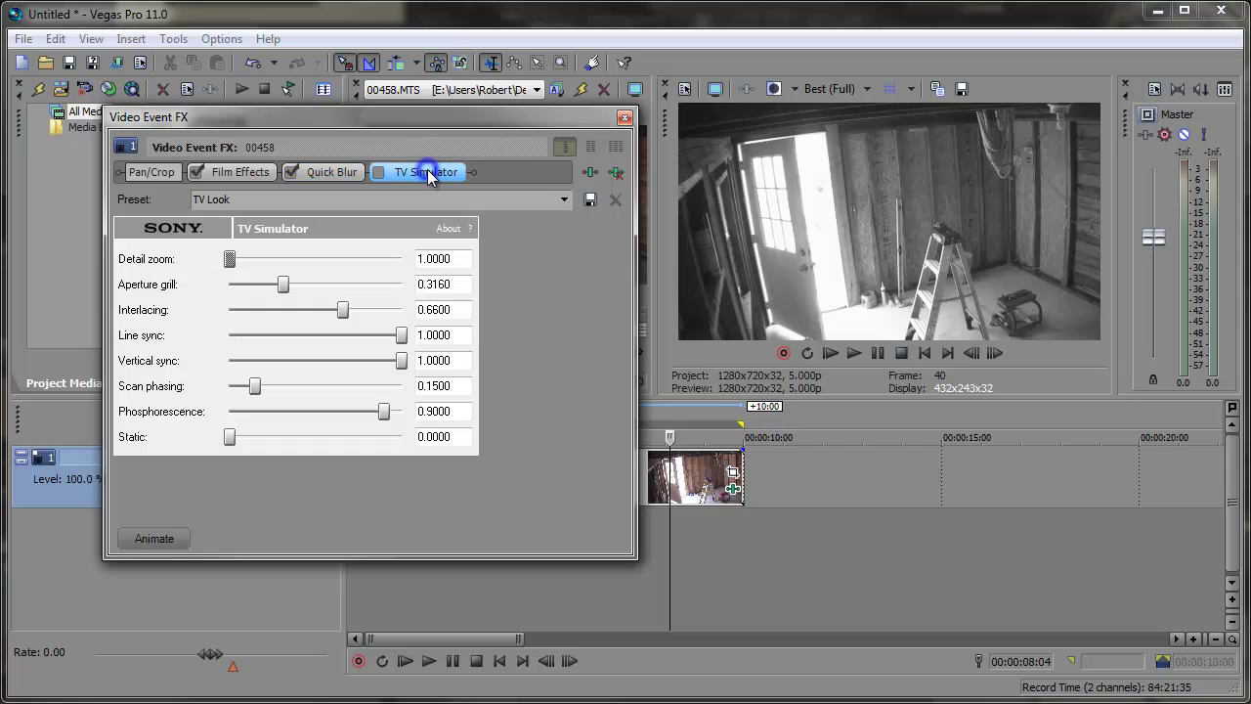
pyautogui.click(378, 172)
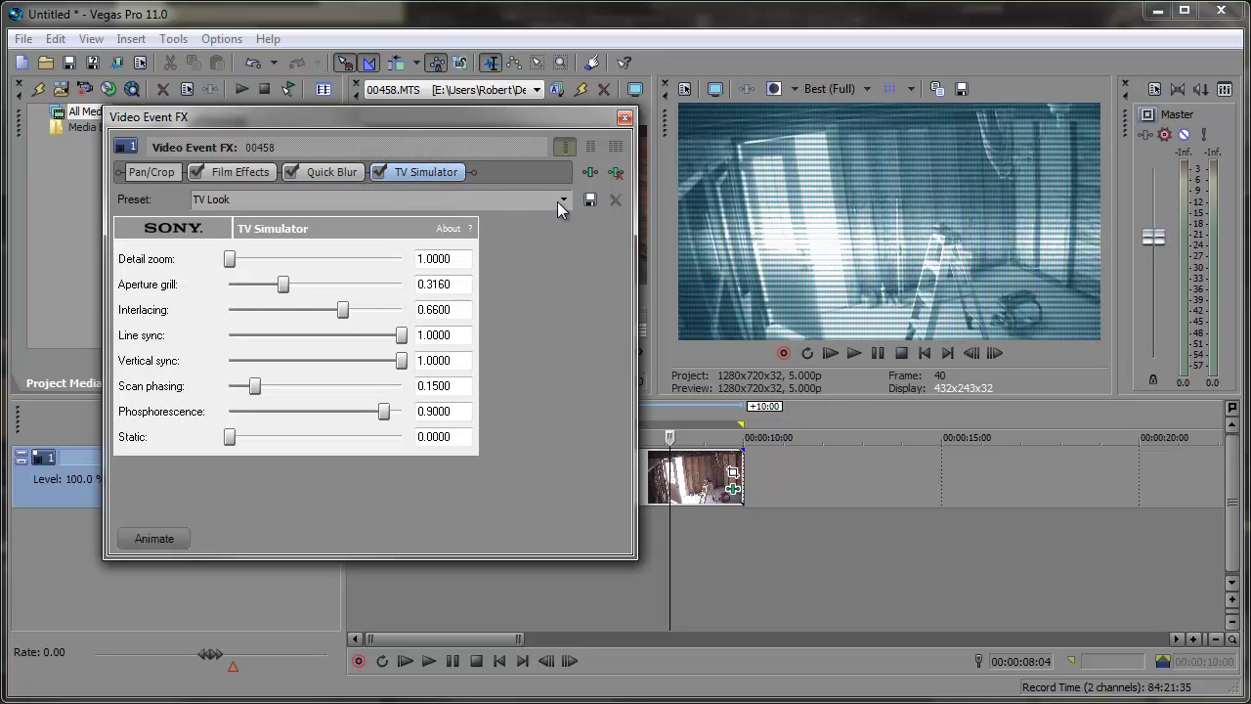
pyautogui.click(563, 199)
pyautogui.click(542, 241)
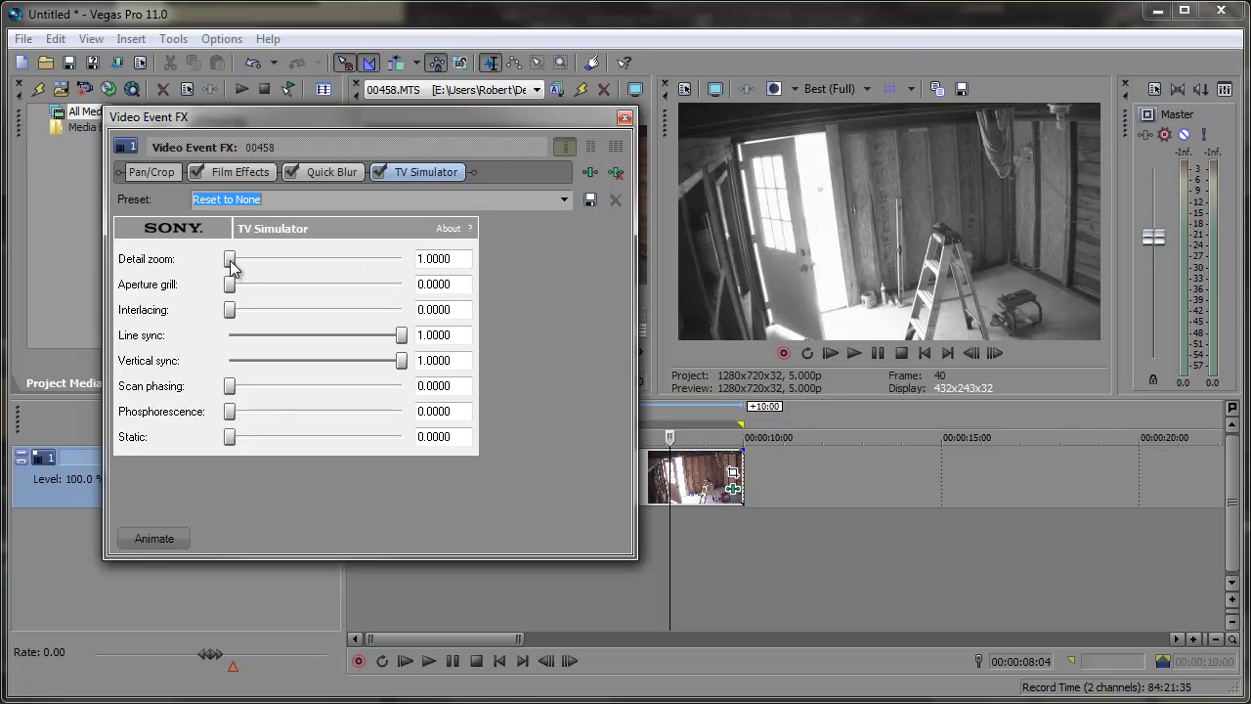
pyautogui.moveTo(230, 260); pyautogui.dragTo(499, 264)
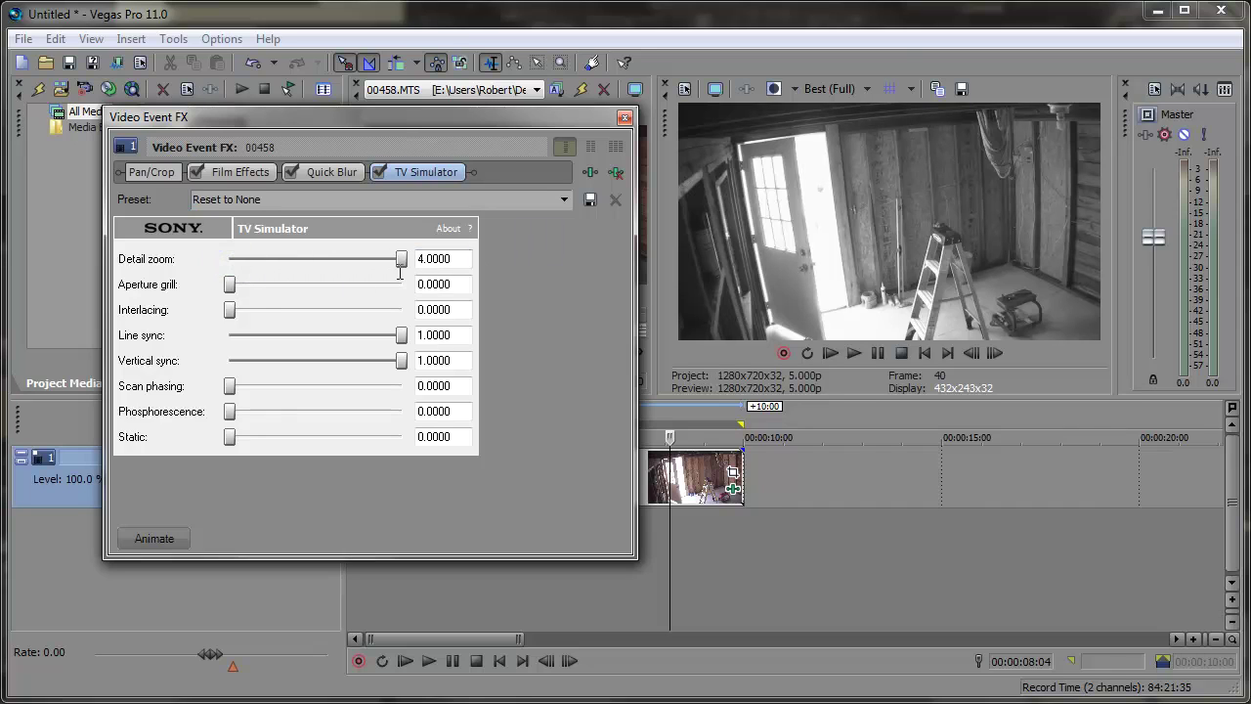
pyautogui.moveTo(230, 285); pyautogui.dragTo(235, 287)
# Close the event effects and play the project to review the greyscale look
pyautogui.click(625, 118)
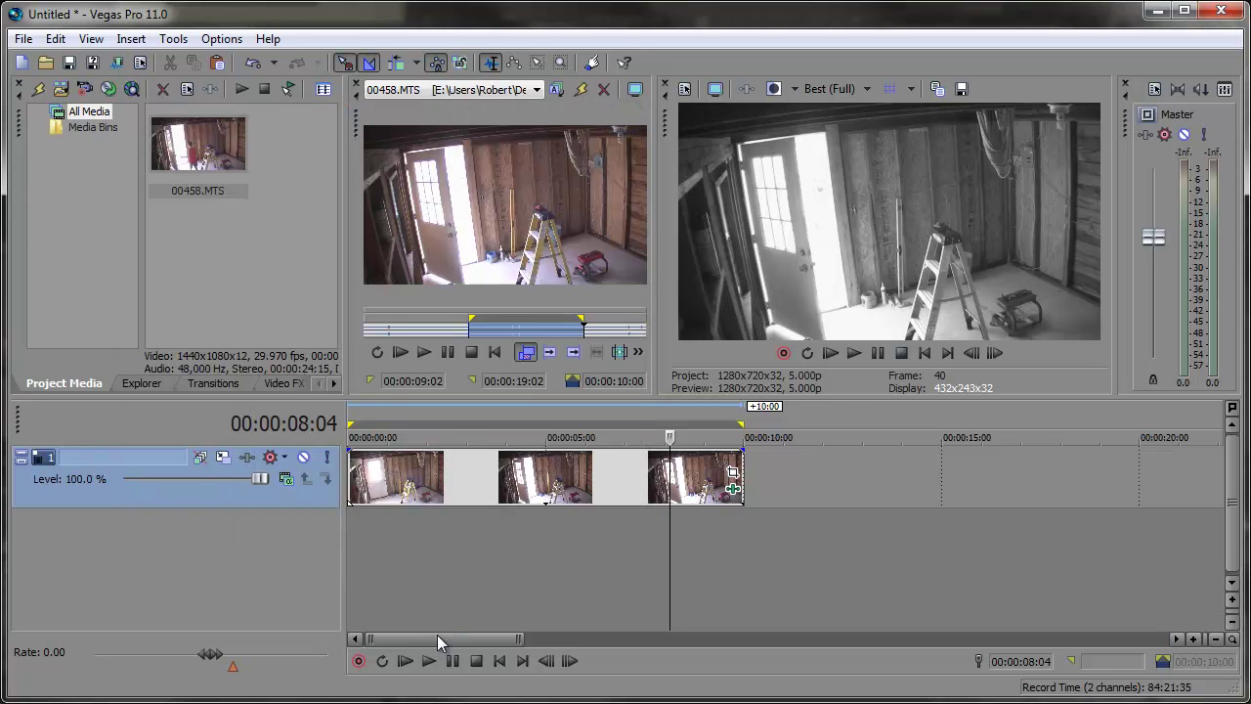
pyautogui.click(405, 661)
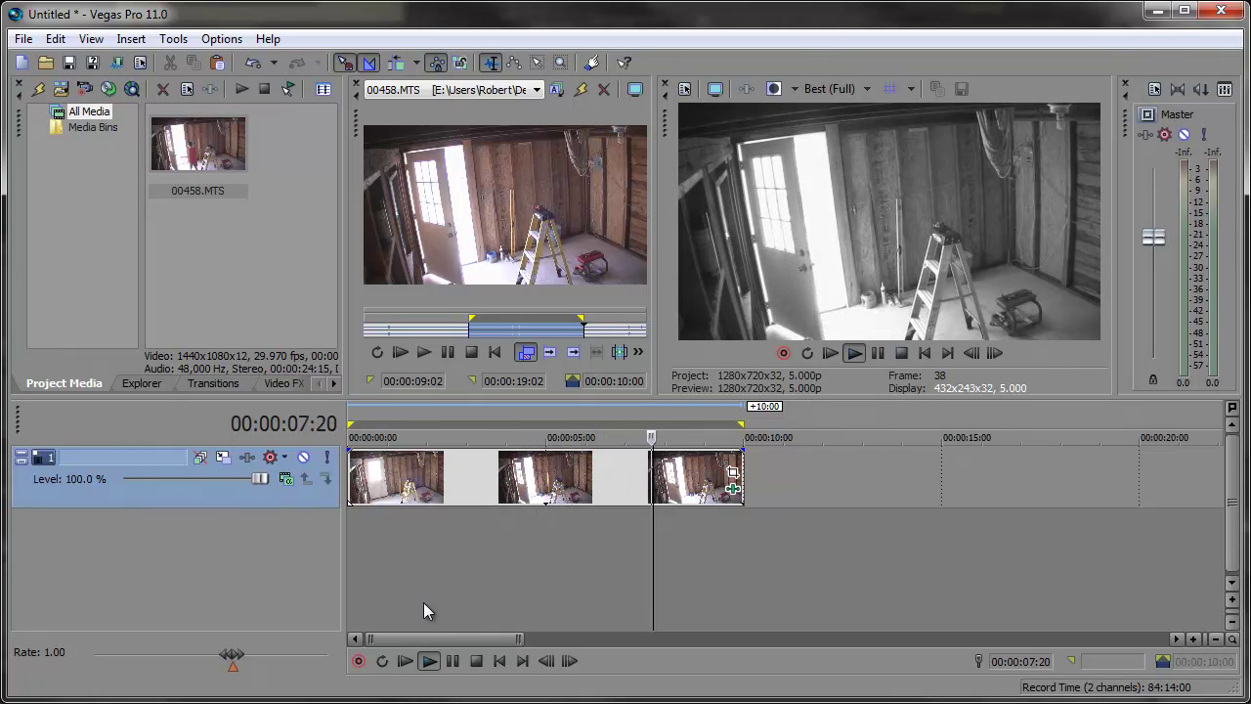
pyautogui.click(453, 661)
# Add an empty ProType Titler event to the timeline on a new track
pyautogui.click(333, 383)
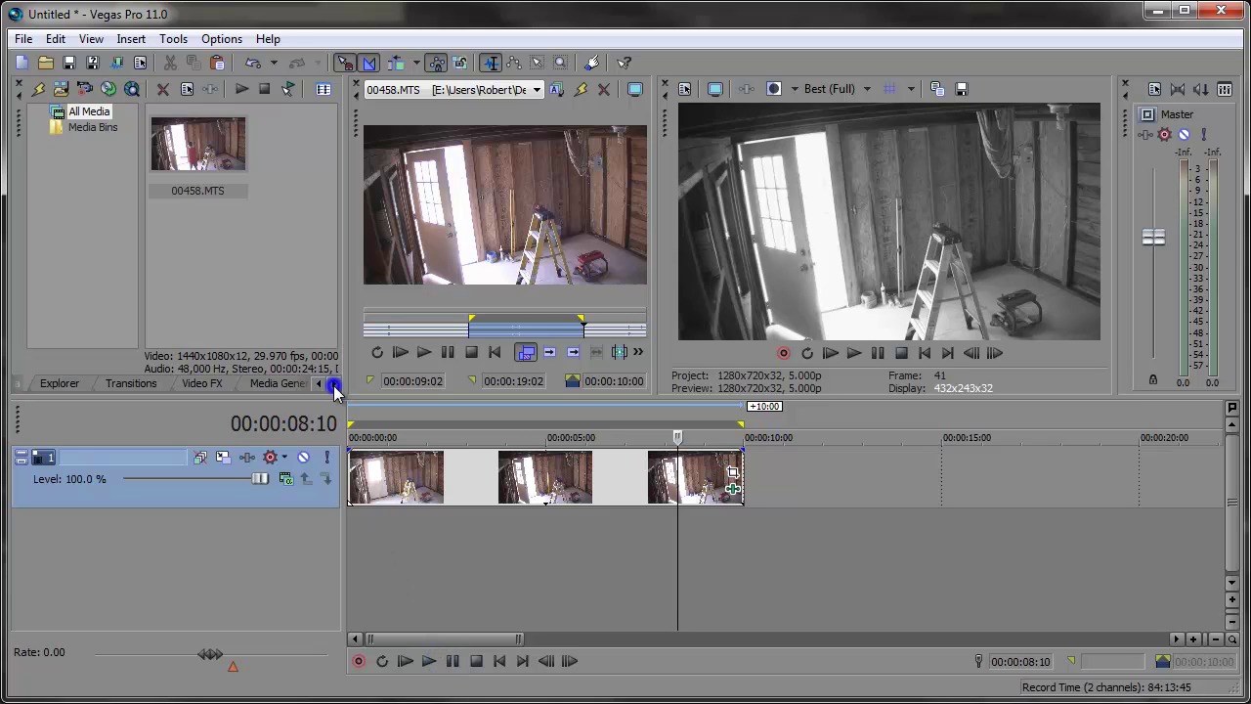
pyautogui.click(332, 383)
pyautogui.click(247, 382)
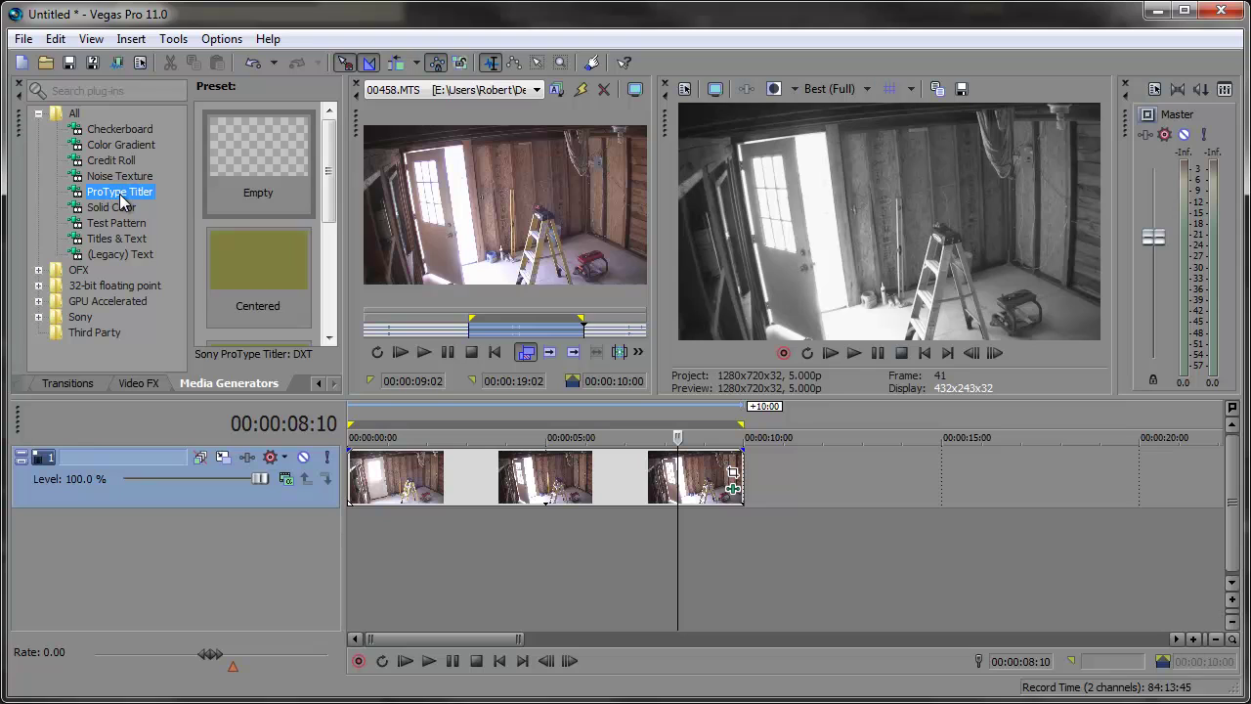
pyautogui.moveTo(239, 147); pyautogui.dragTo(352, 429)
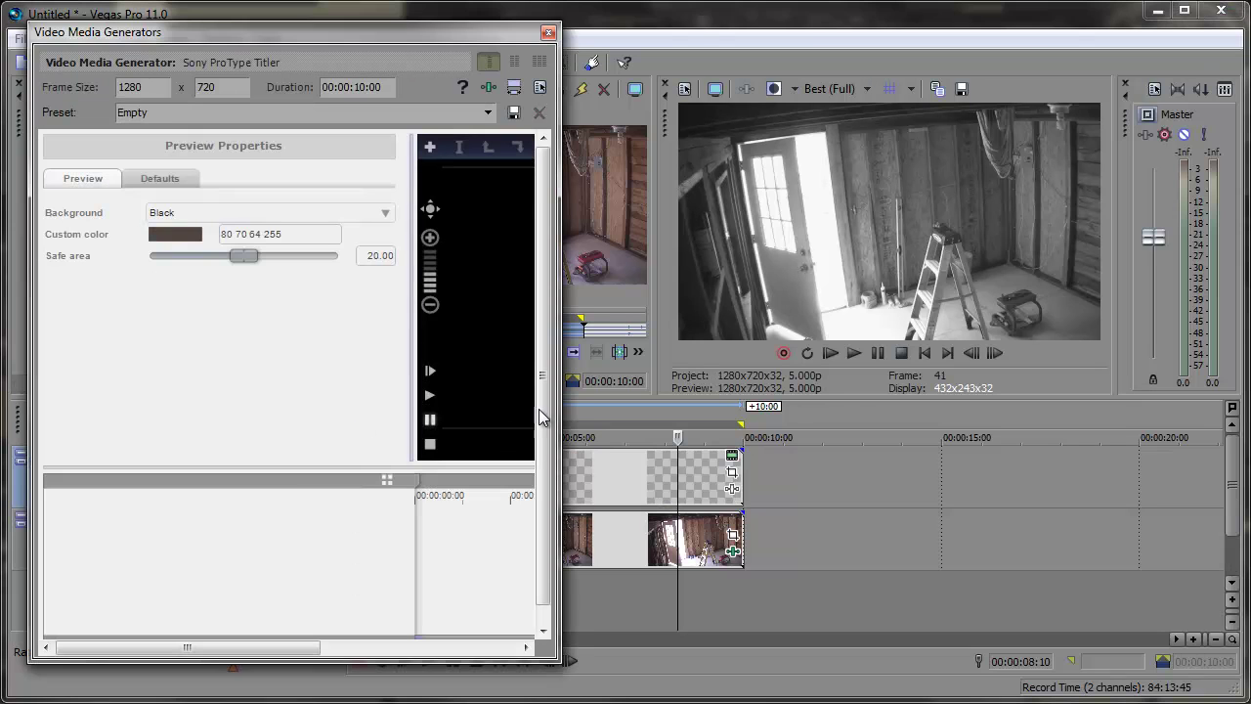
pyautogui.moveTo(553, 380); pyautogui.dragTo(1105, 397)
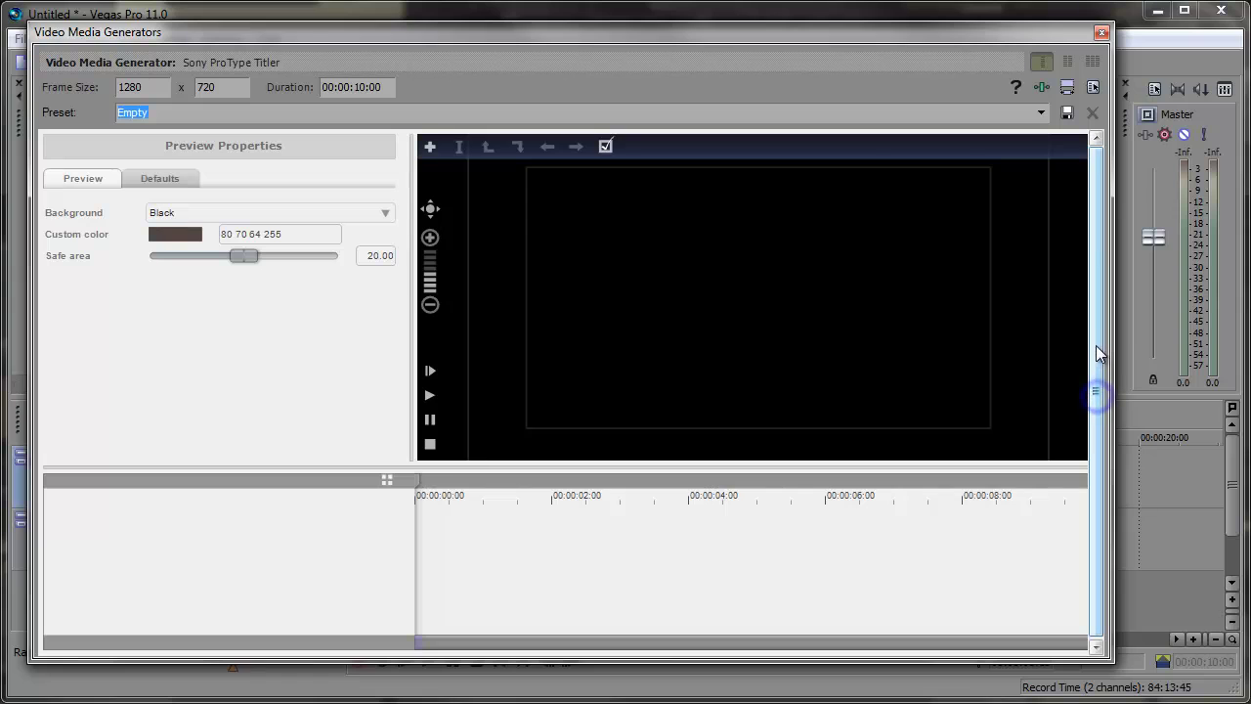
# Add the text CAM01 and place it in the frame's top-left corner
pyautogui.doubleClick(541, 196)
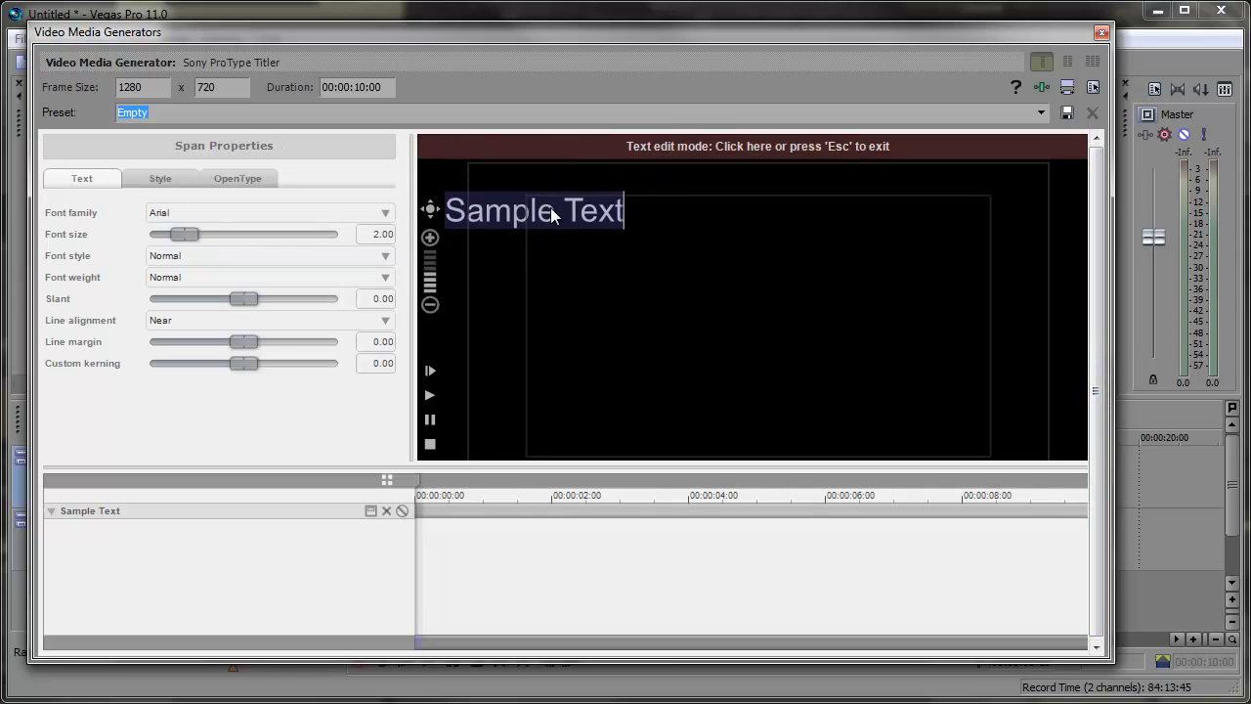
pyautogui.write('C')
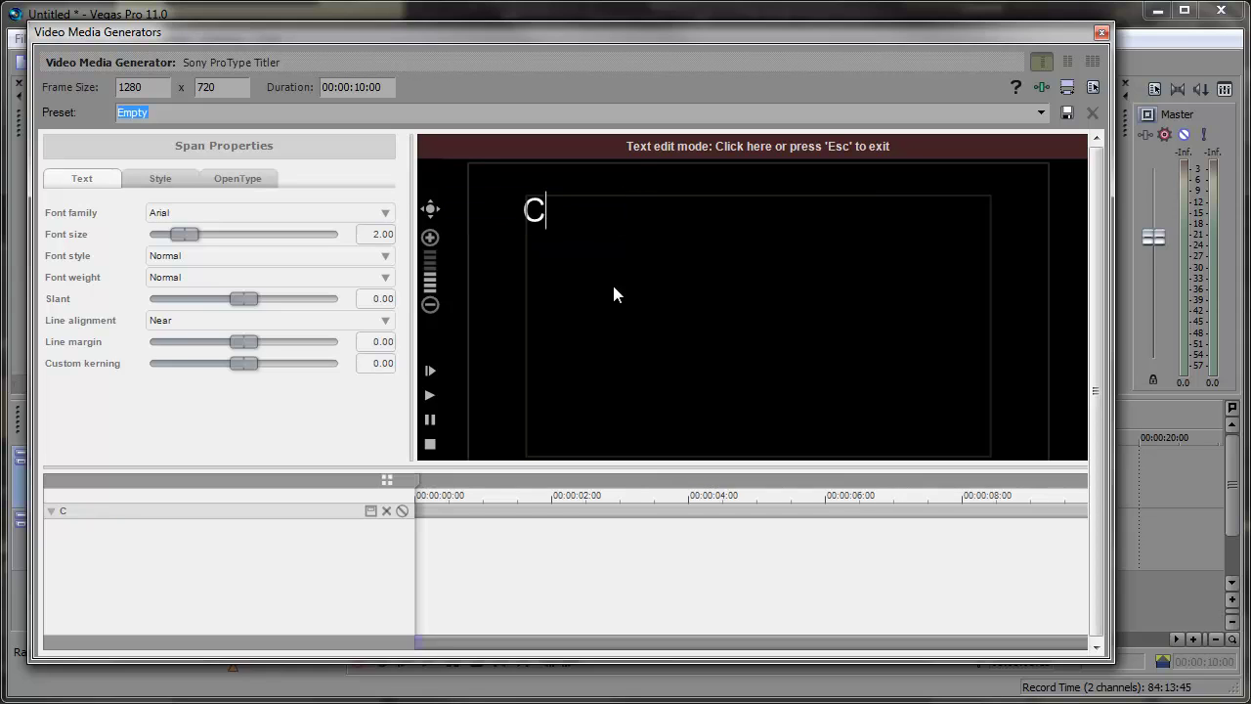
pyautogui.write('AM01')
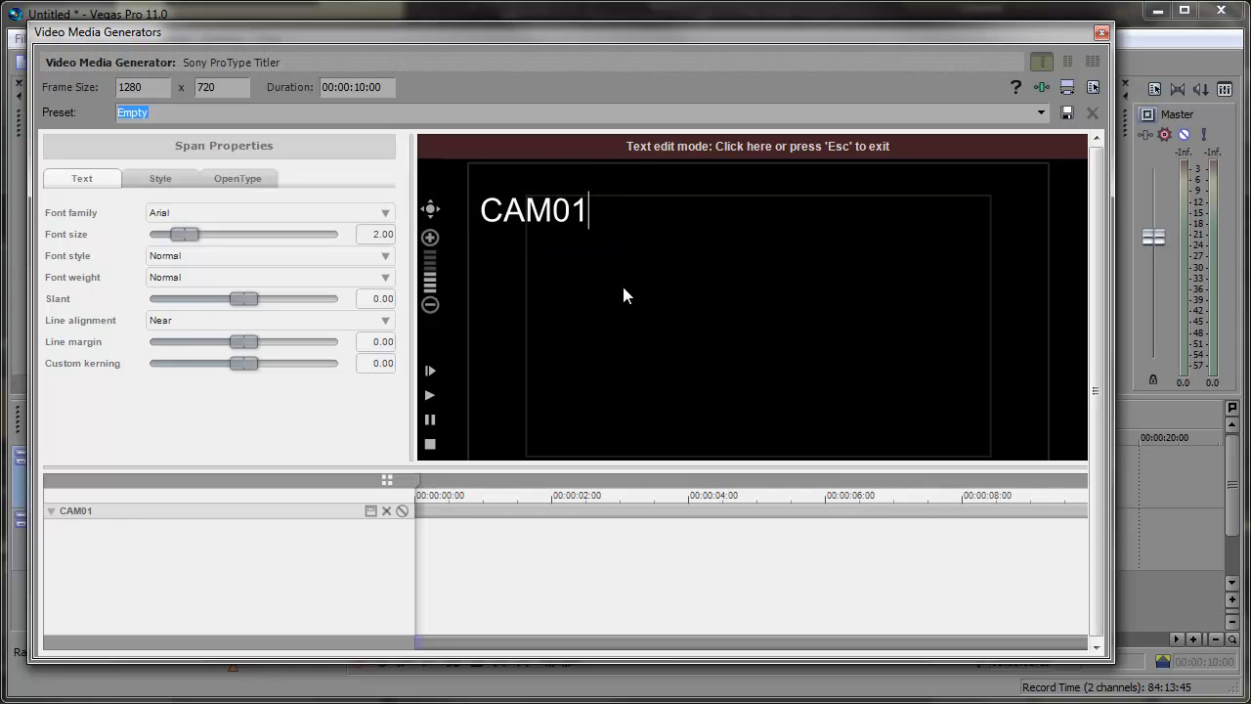
pyautogui.click(712, 145)
pyautogui.moveTo(553, 210); pyautogui.dragTo(570, 210)
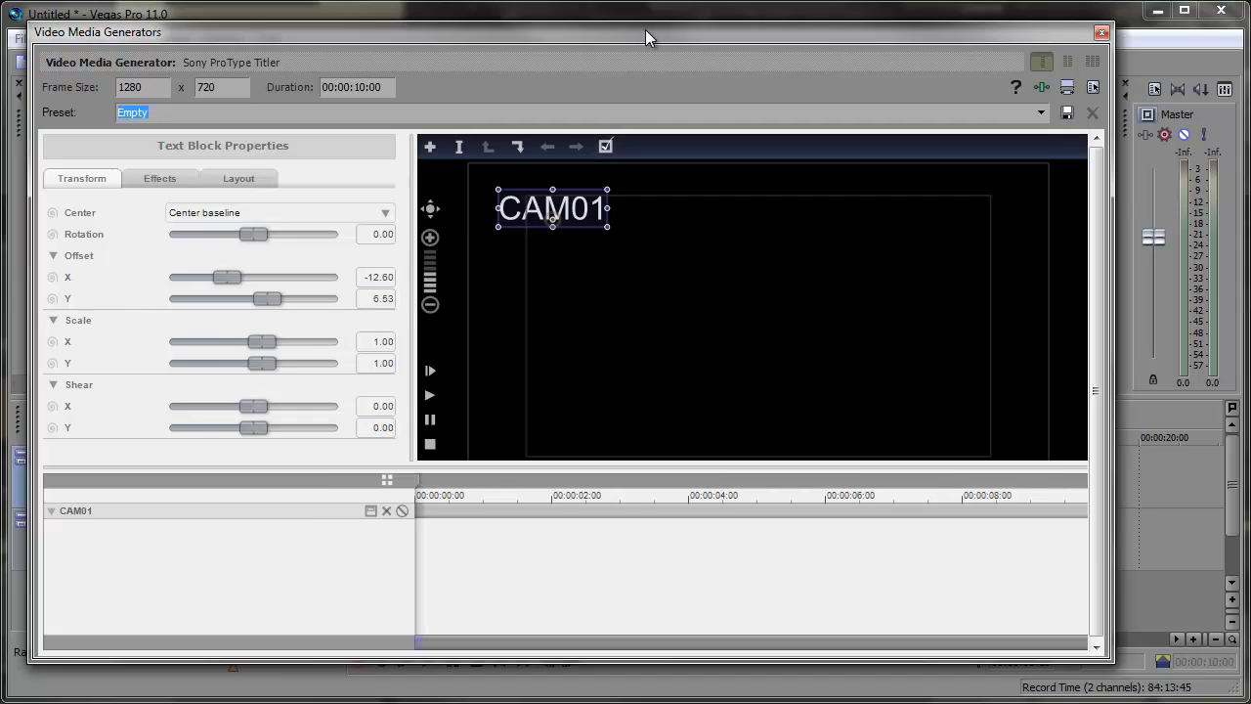
pyautogui.moveTo(645, 31); pyautogui.dragTo(191, 55)
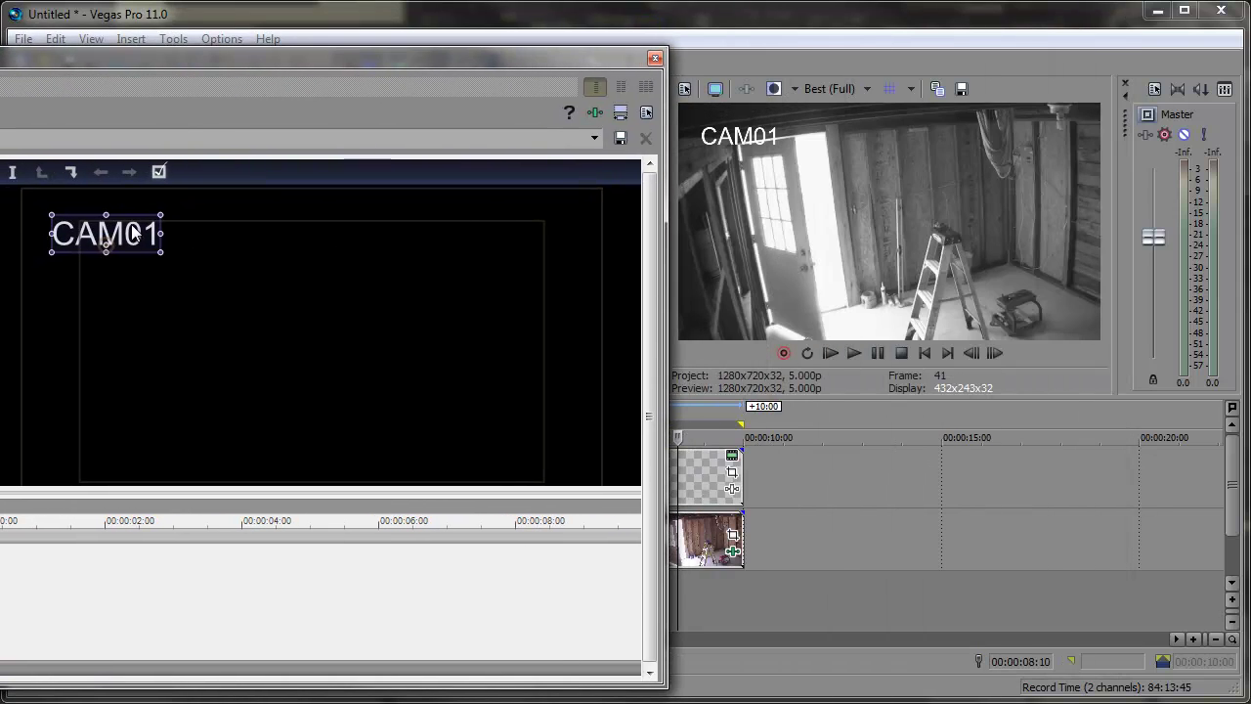
pyautogui.moveTo(125, 238); pyautogui.dragTo(119, 230)
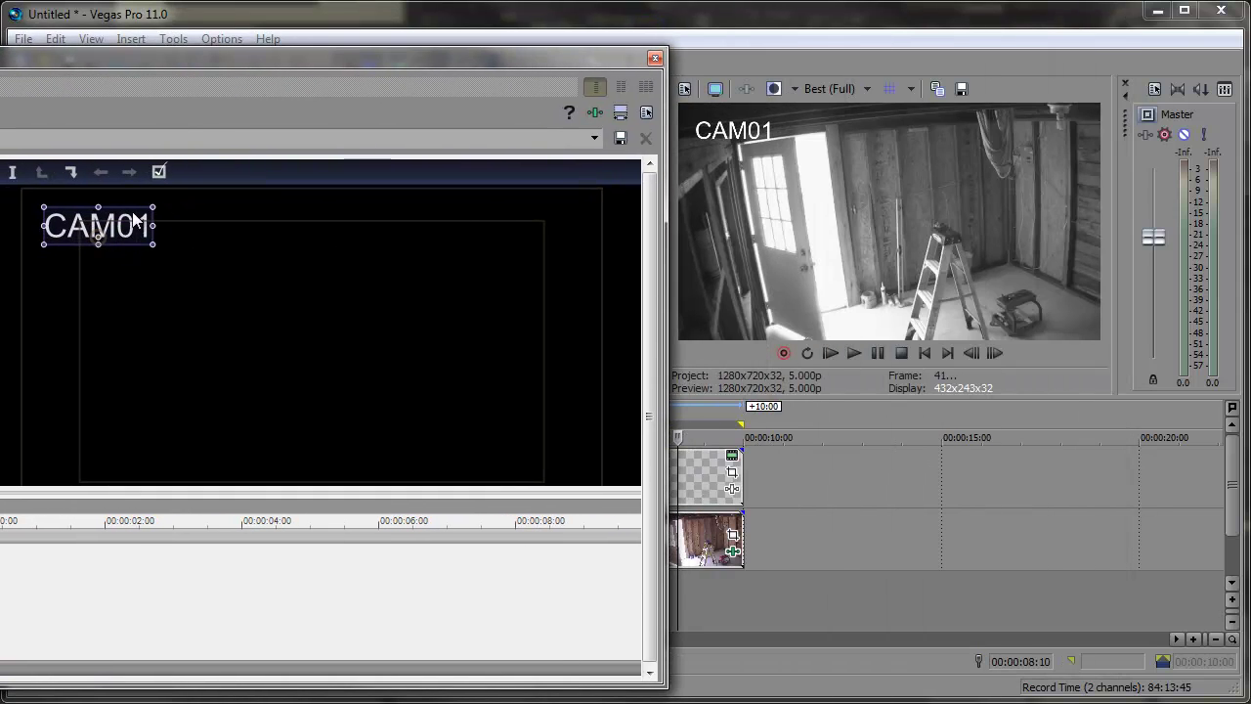
# Add a '08/17/2012 13:01:00' text block and move it to the bottom of the frame
pyautogui.doubleClick(371, 401)
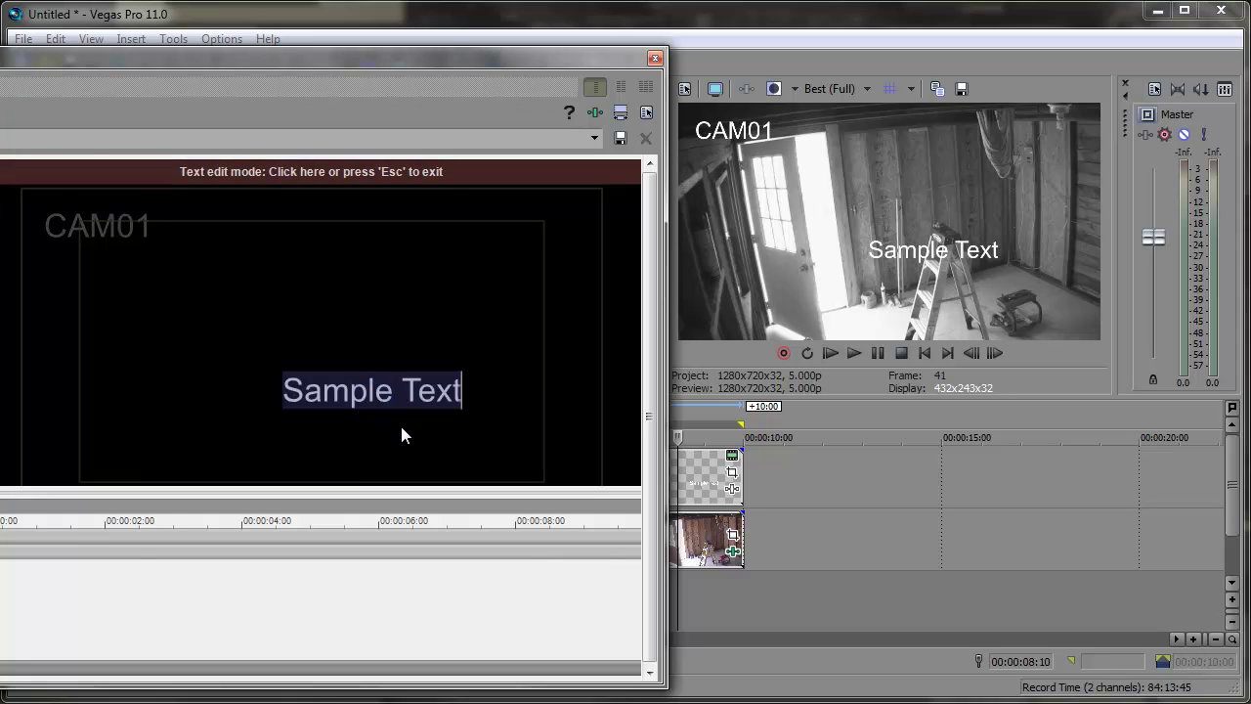
pyautogui.write('08')
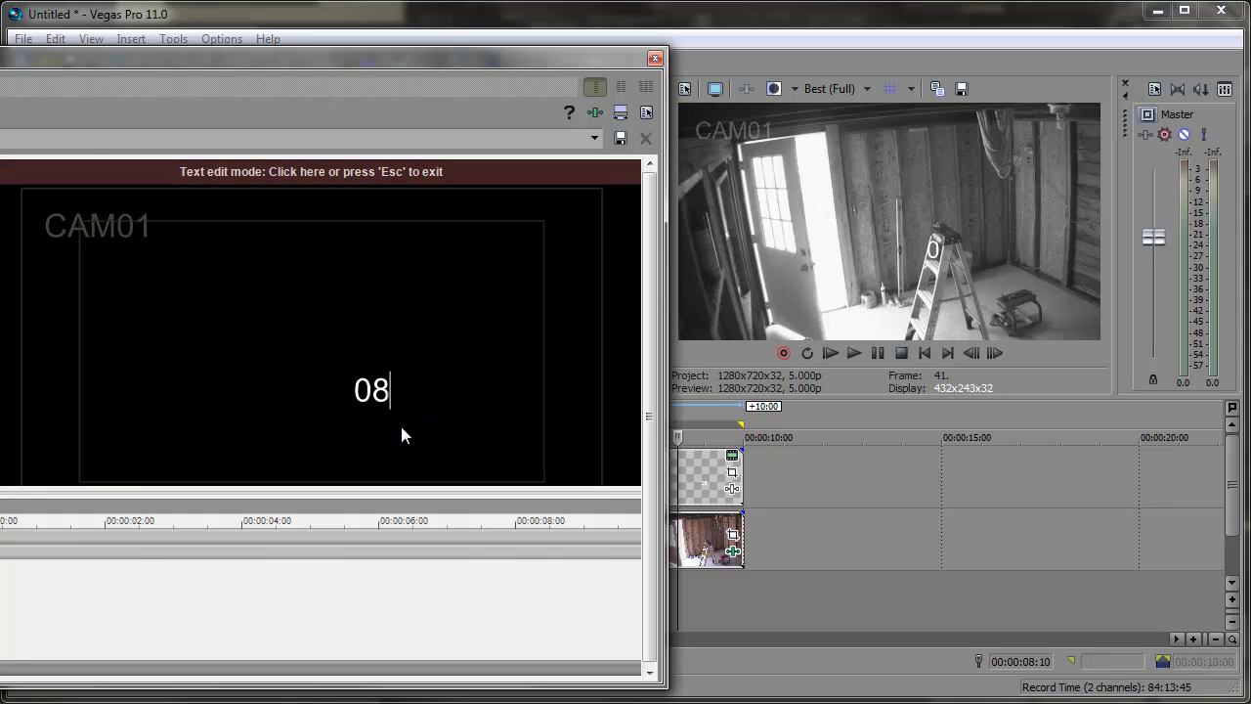
pyautogui.write('/17/2012')
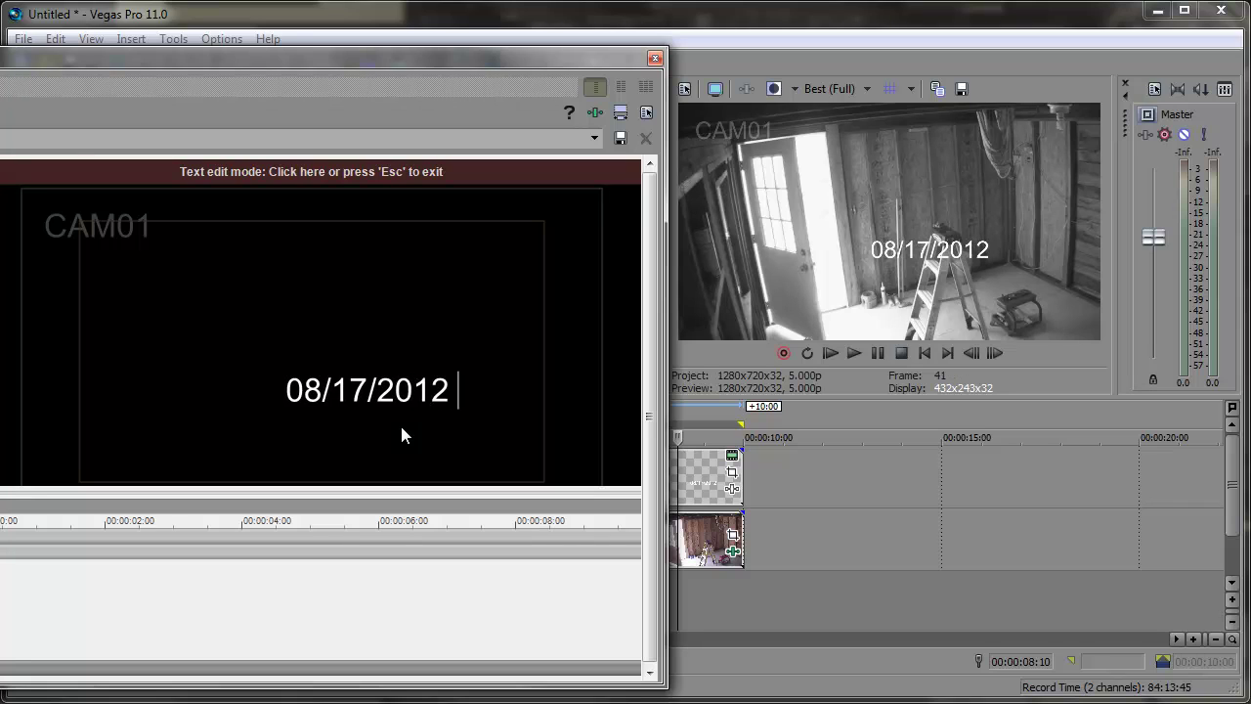
pyautogui.write(' 13:')
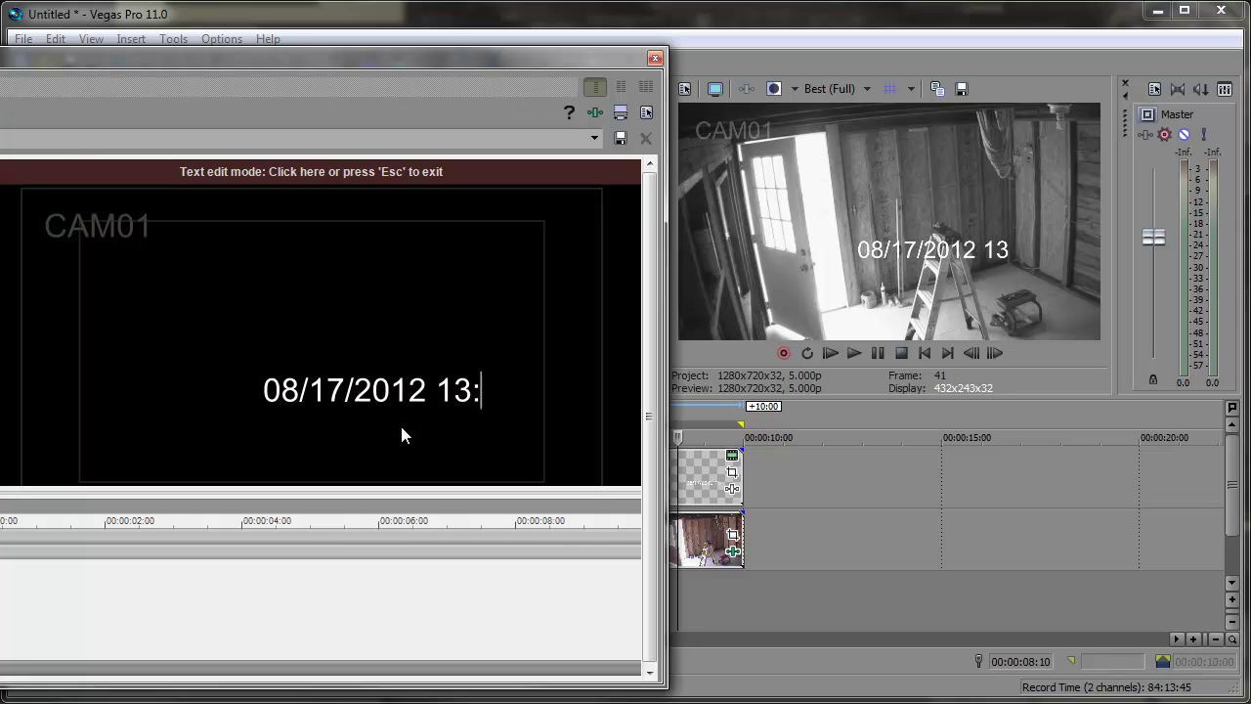
pyautogui.write('01')
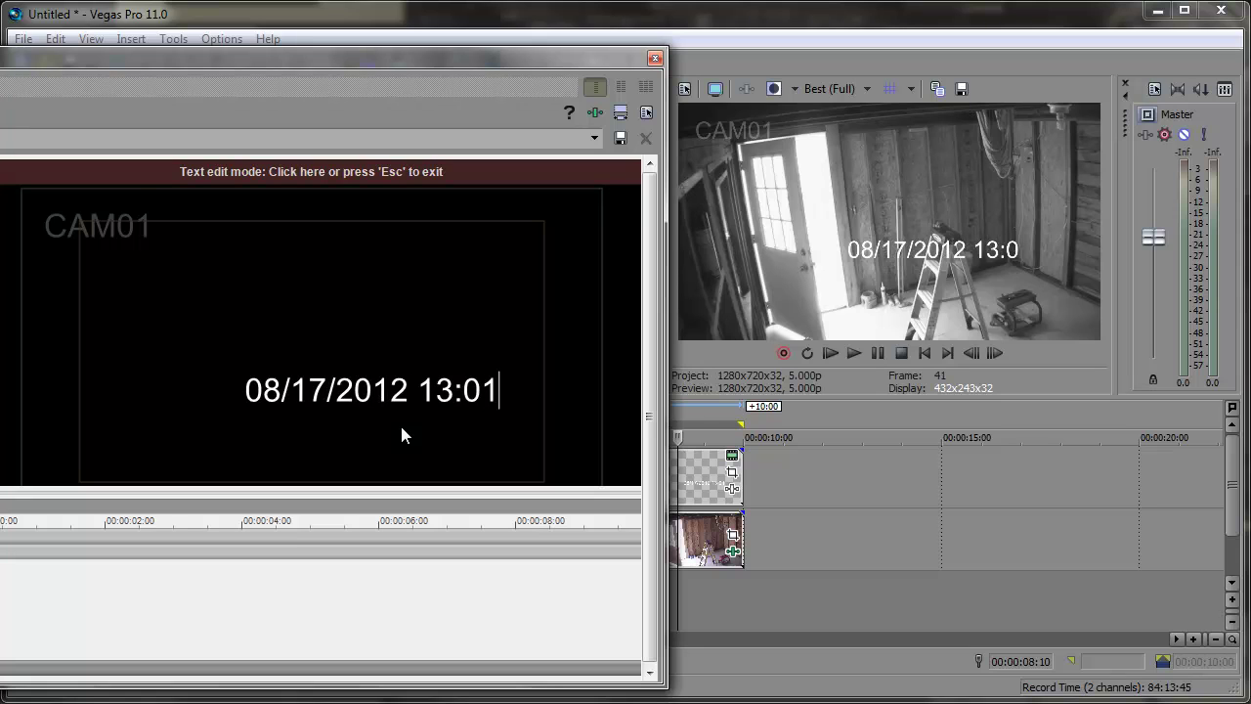
pyautogui.write(':00')
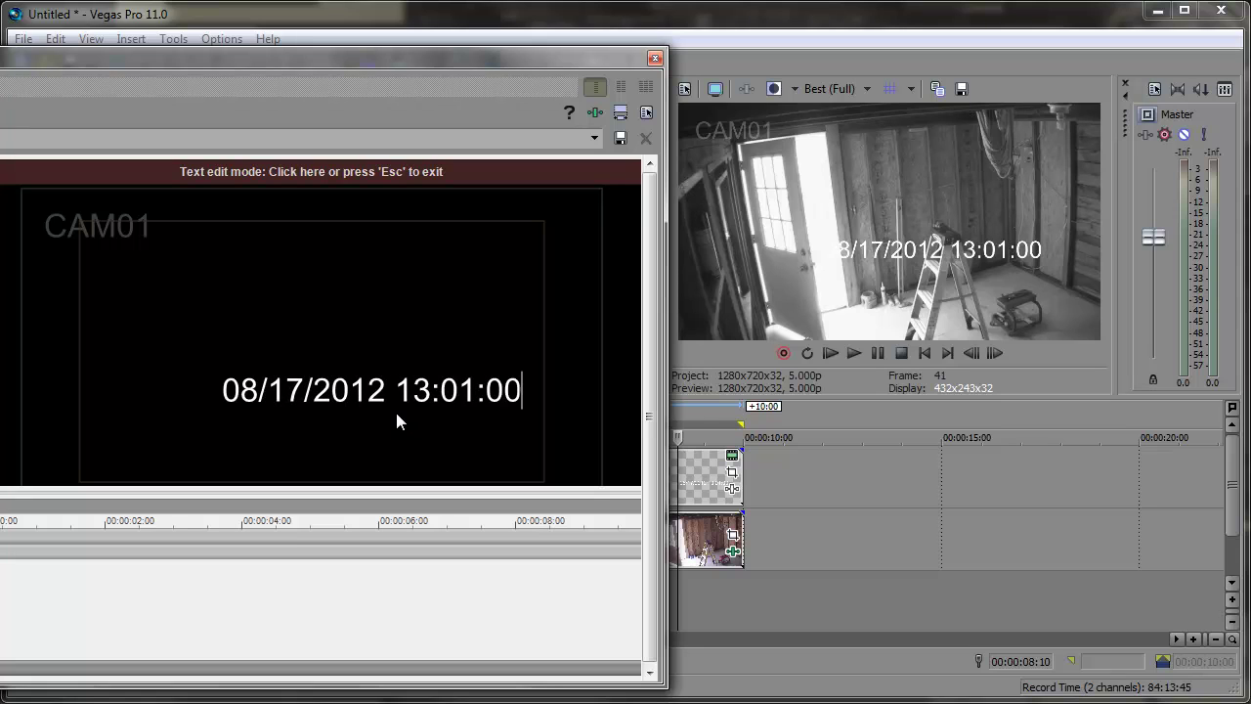
pyautogui.click(405, 173)
pyautogui.moveTo(424, 396); pyautogui.dragTo(485, 490)
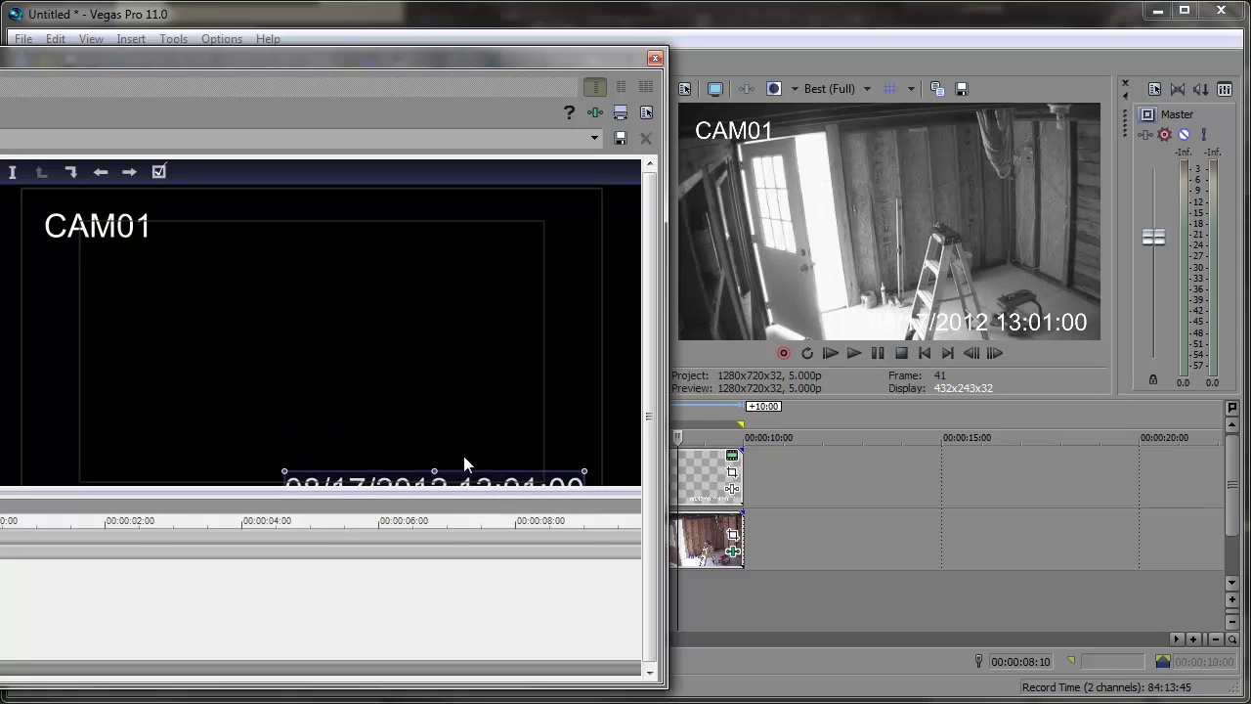
# Give the date and time text a drop shadow
pyautogui.moveTo(322, 63); pyautogui.dragTo(805, 40)
pyautogui.scroll(-1, 635, 303)
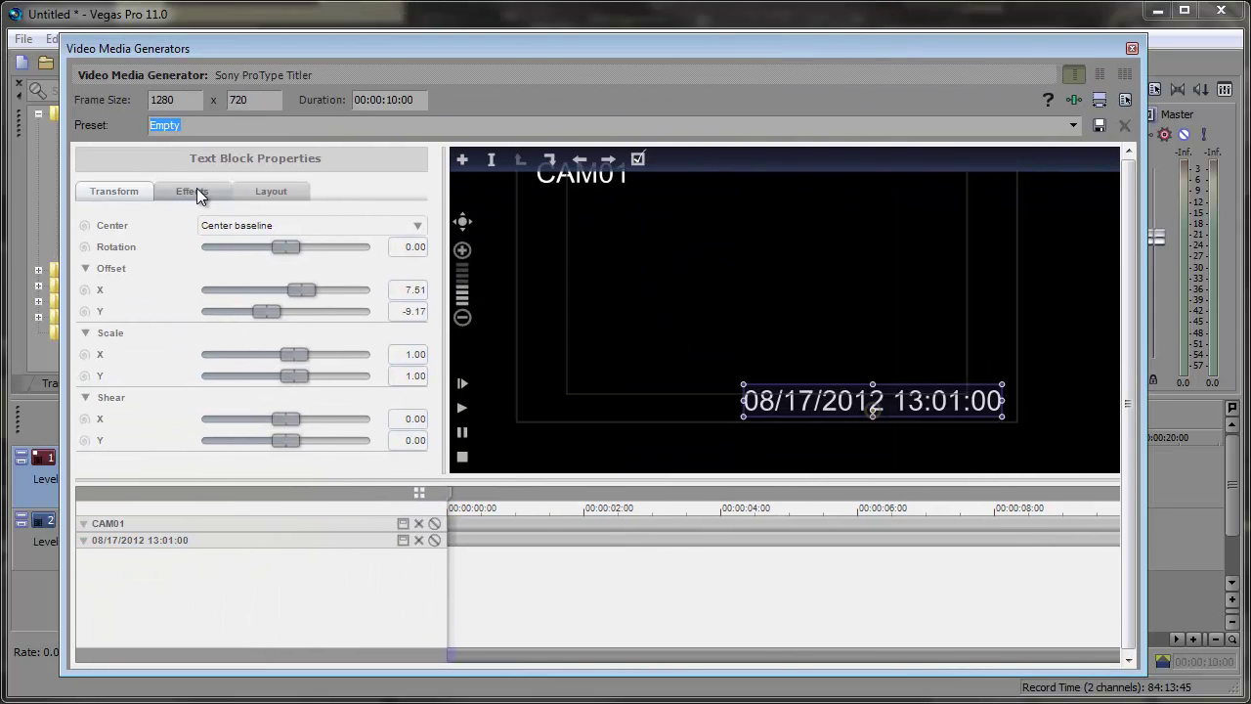
pyautogui.click(196, 193)
pyautogui.click(114, 356)
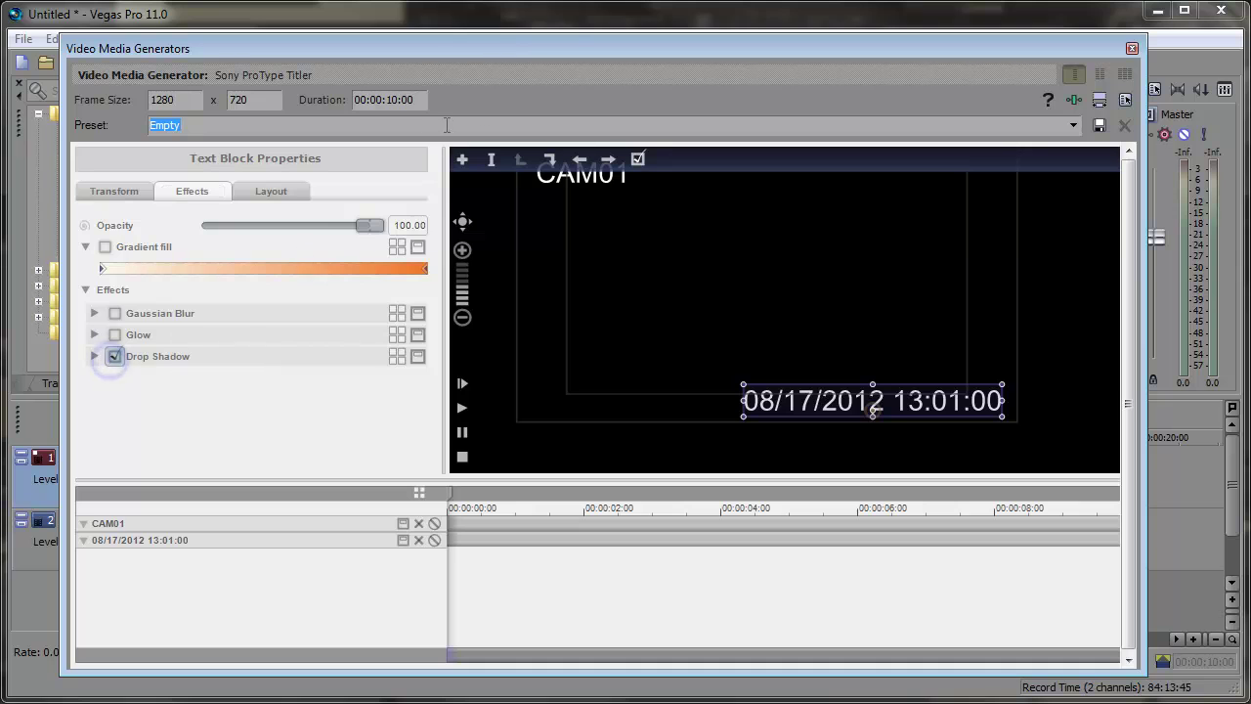
pyautogui.moveTo(523, 57); pyautogui.dragTo(0, 66)
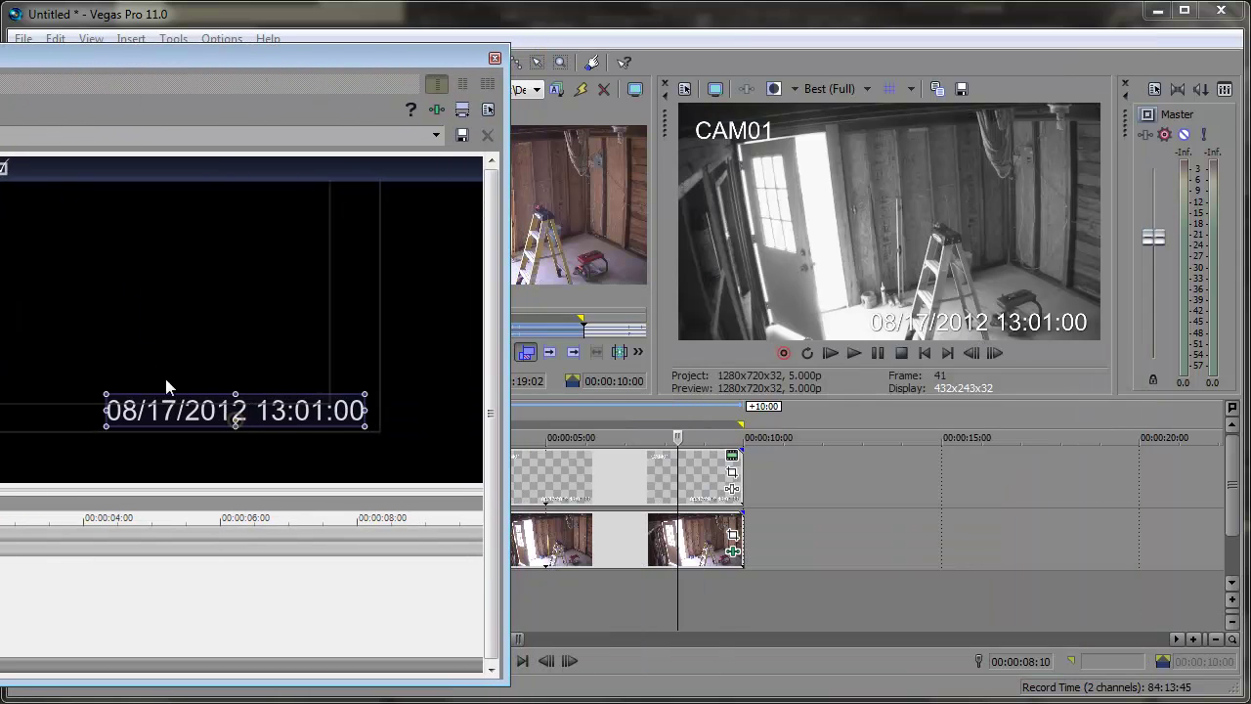
pyautogui.click(196, 409)
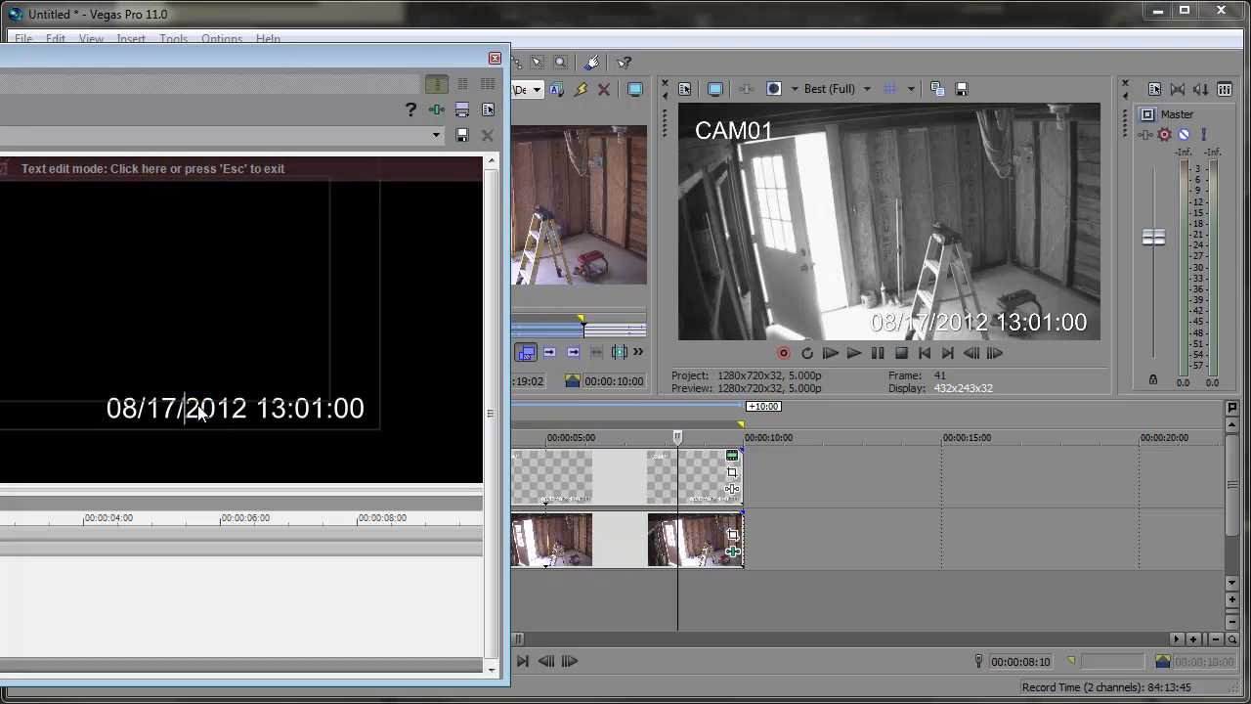
pyautogui.click(183, 169)
# Close the titler, preview the project from the start and bring up Render As
pyautogui.click(495, 57)
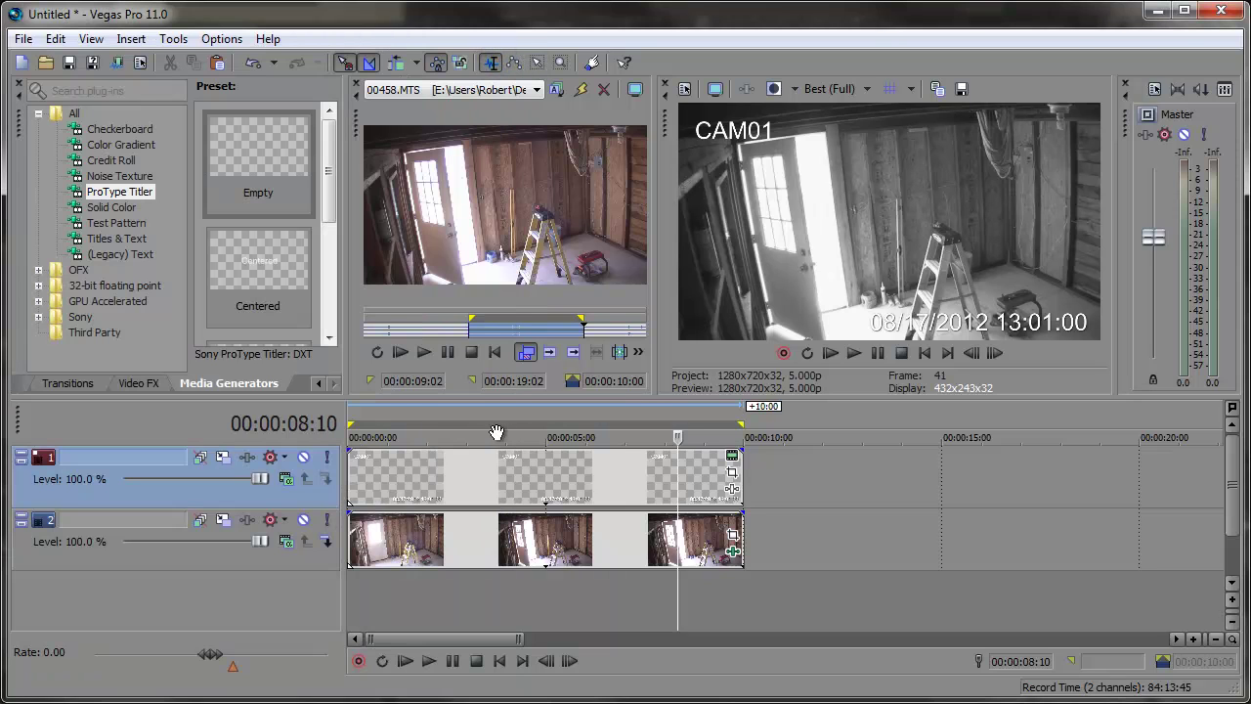
pyautogui.click(406, 661)
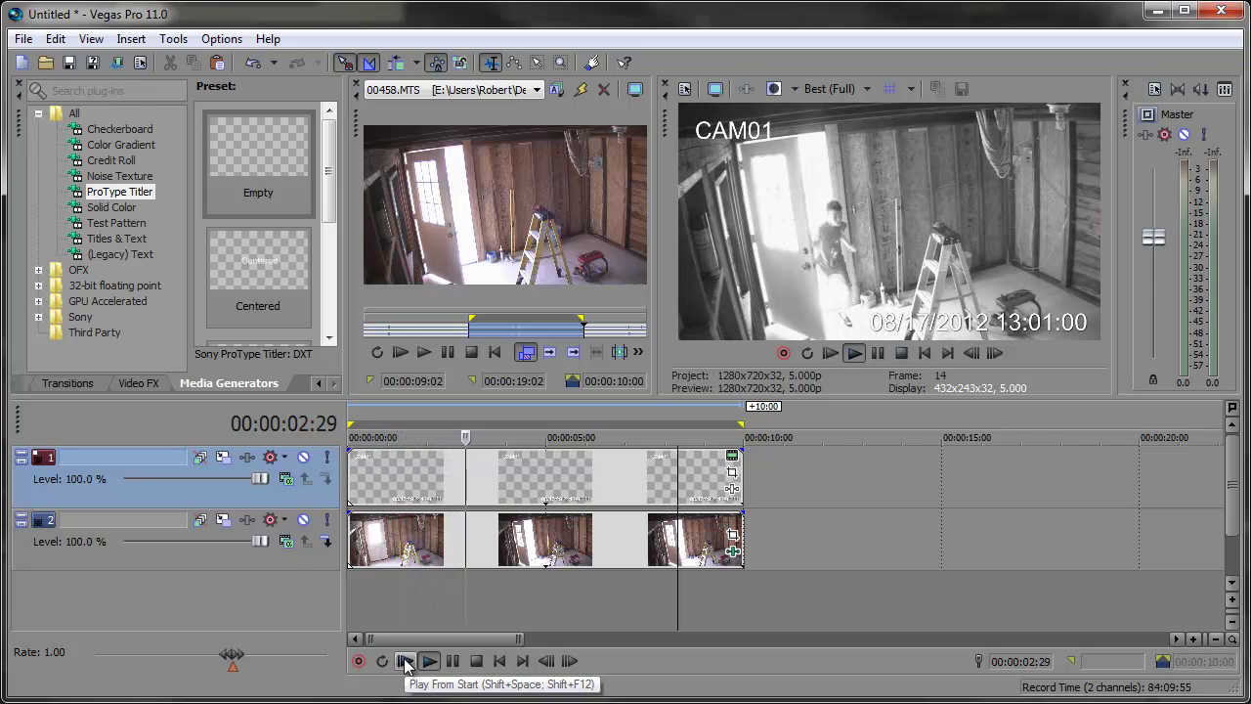
pyautogui.click(452, 661)
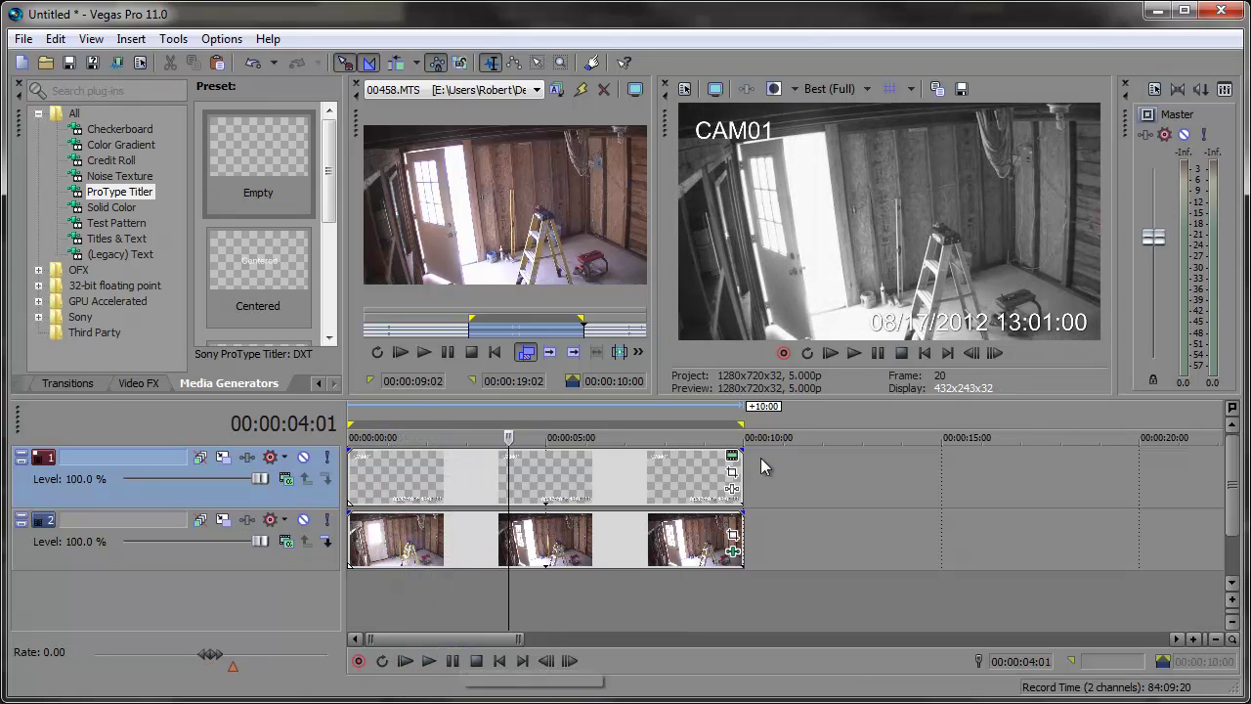
pyautogui.click(413, 664)
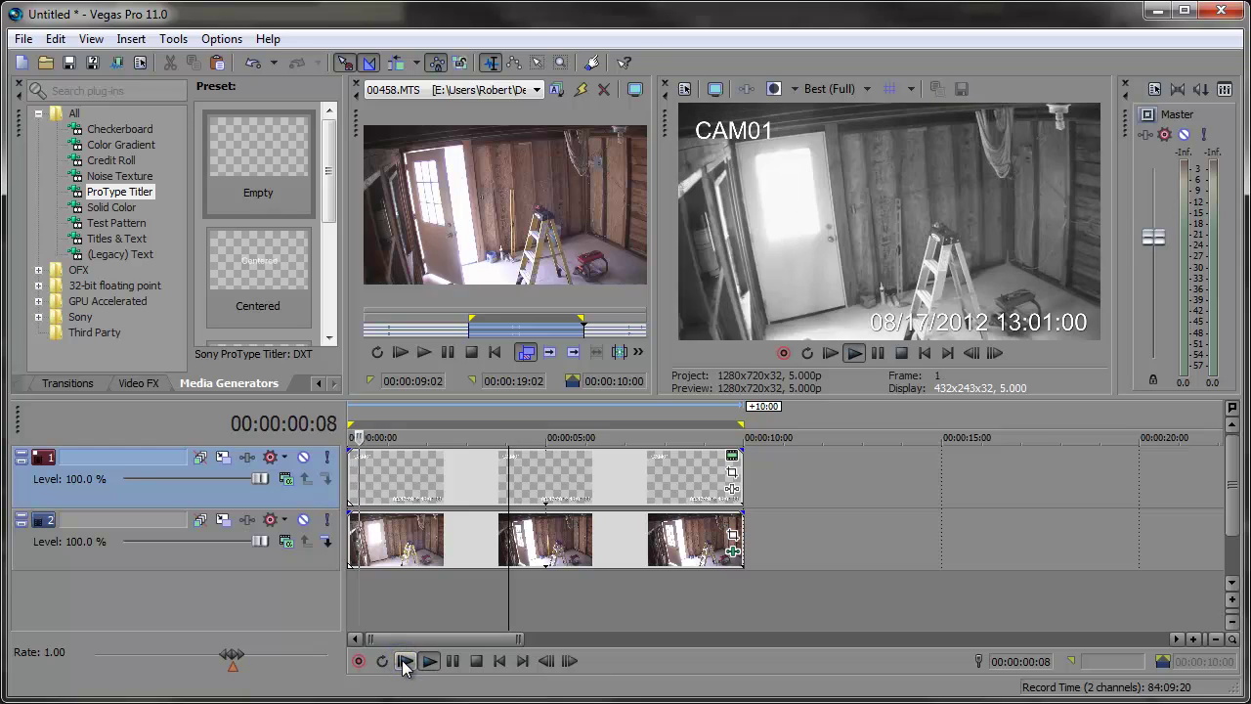
pyautogui.click(453, 661)
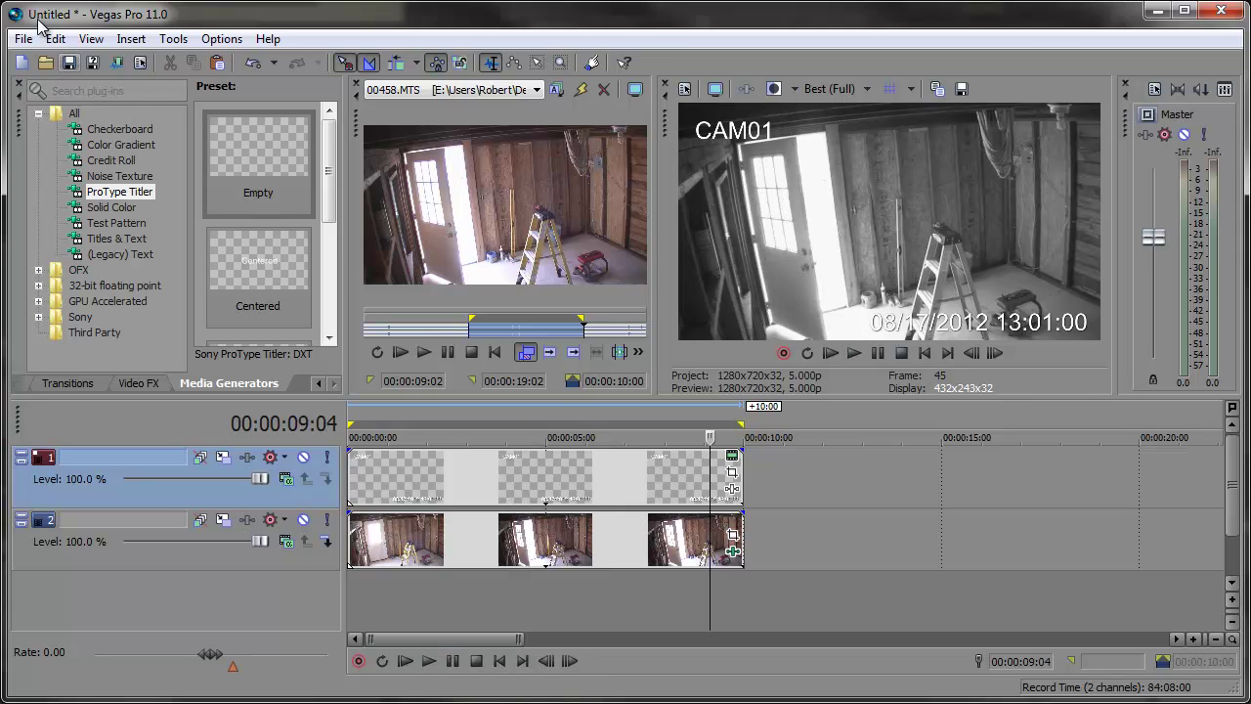
pyautogui.click(23, 39)
pyautogui.click(51, 172)
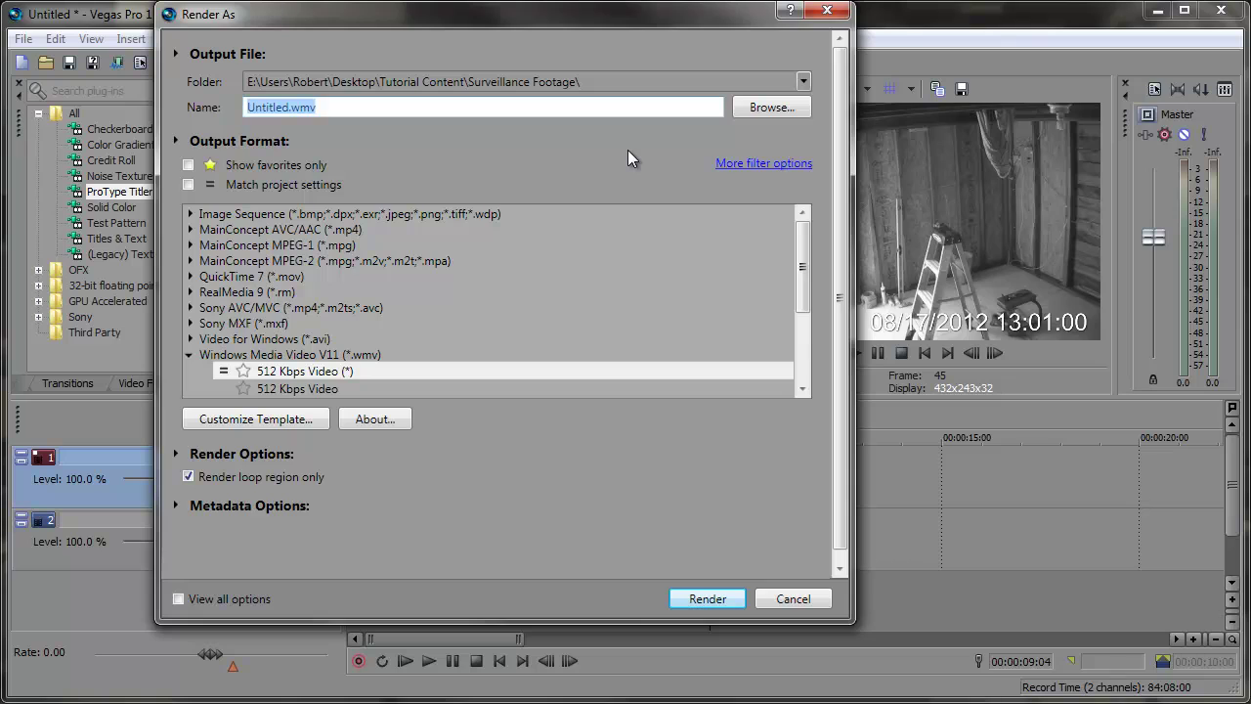
# Name the output SurveillanceClip.wmv and customize the Windows Media Video V11 512 Kbps Video template
pyautogui.write('SurveillanceClip')
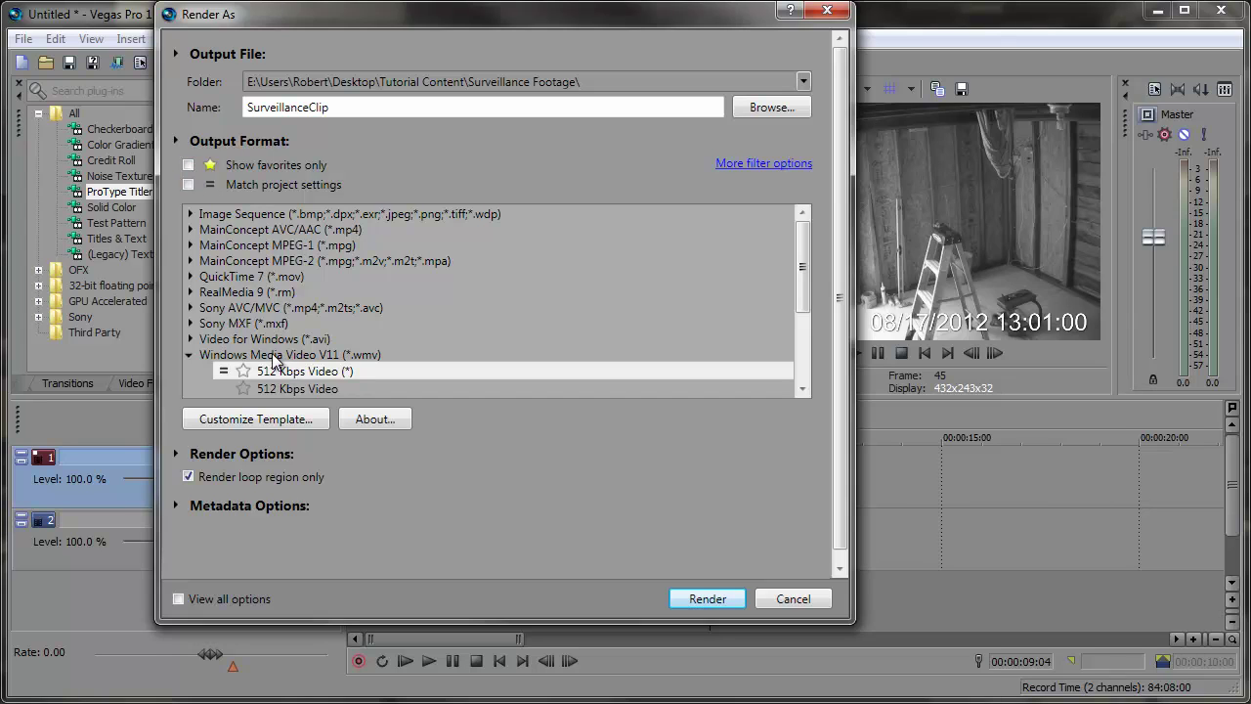
pyautogui.click(319, 389)
pyautogui.scroll(-2, 293, 362)
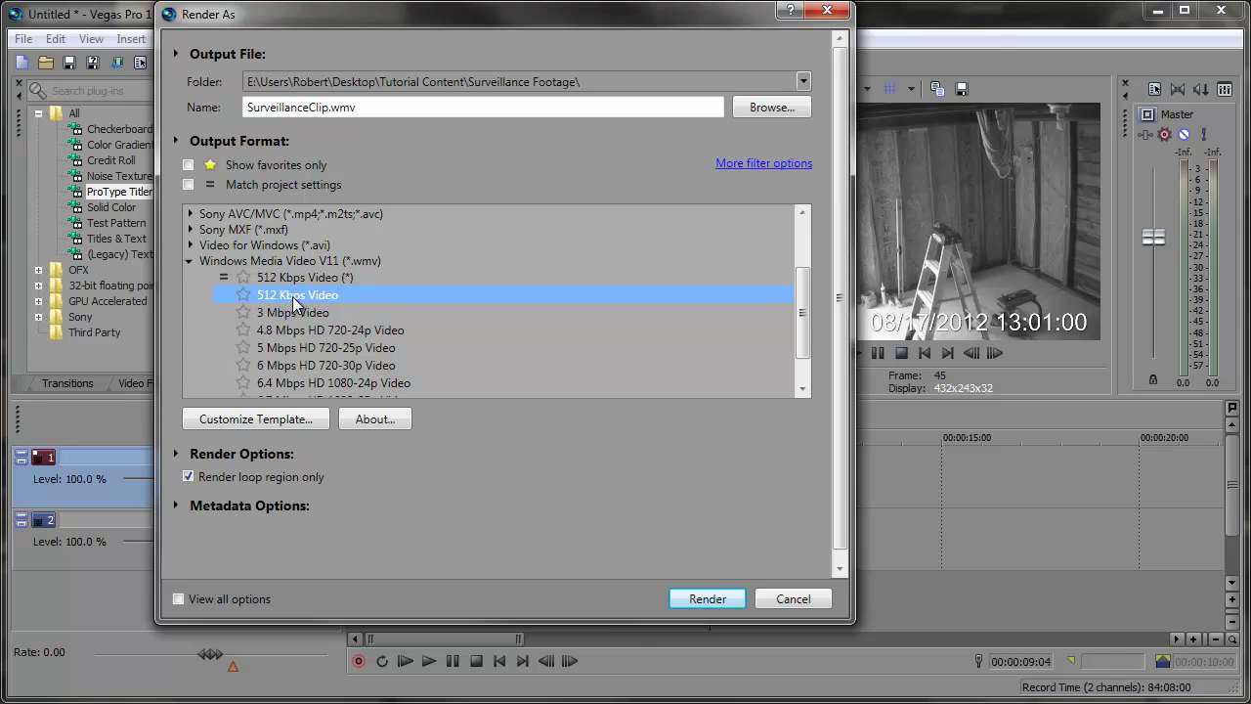
pyautogui.click(253, 419)
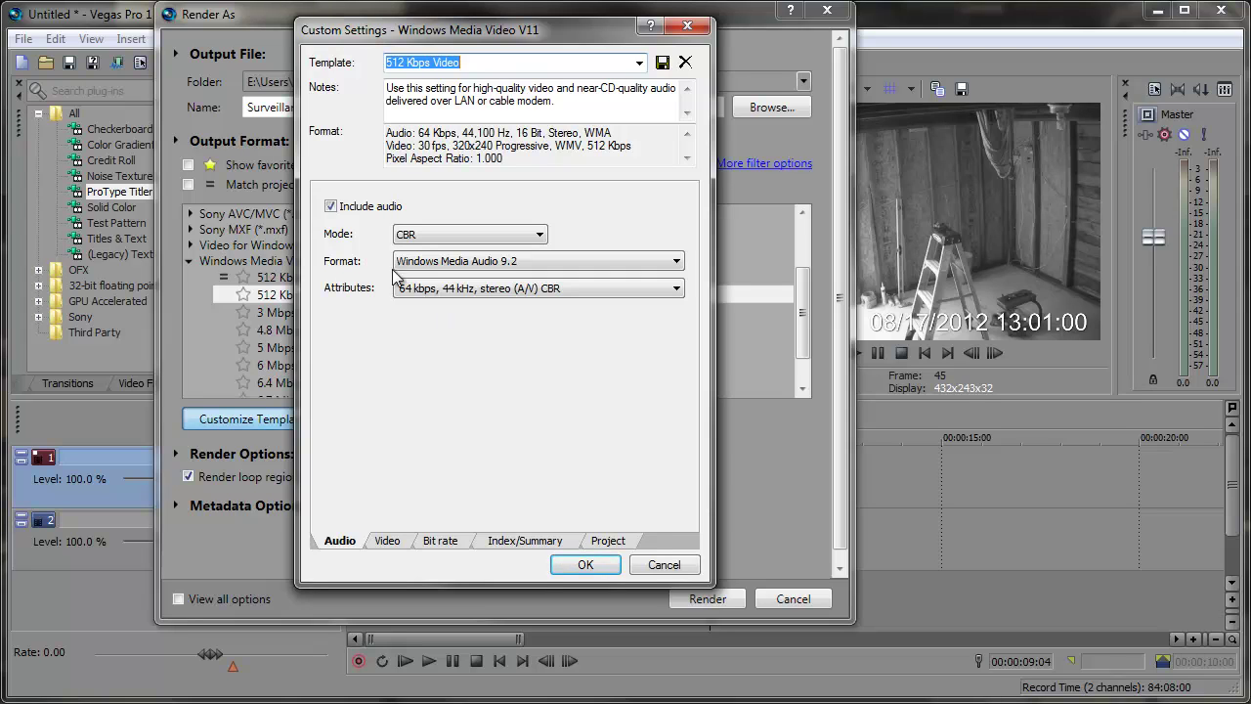
# Customize the 512 Kbps Video template: no audio, original 1280x720 size, 5 fps frame rate
pyautogui.click(331, 207)
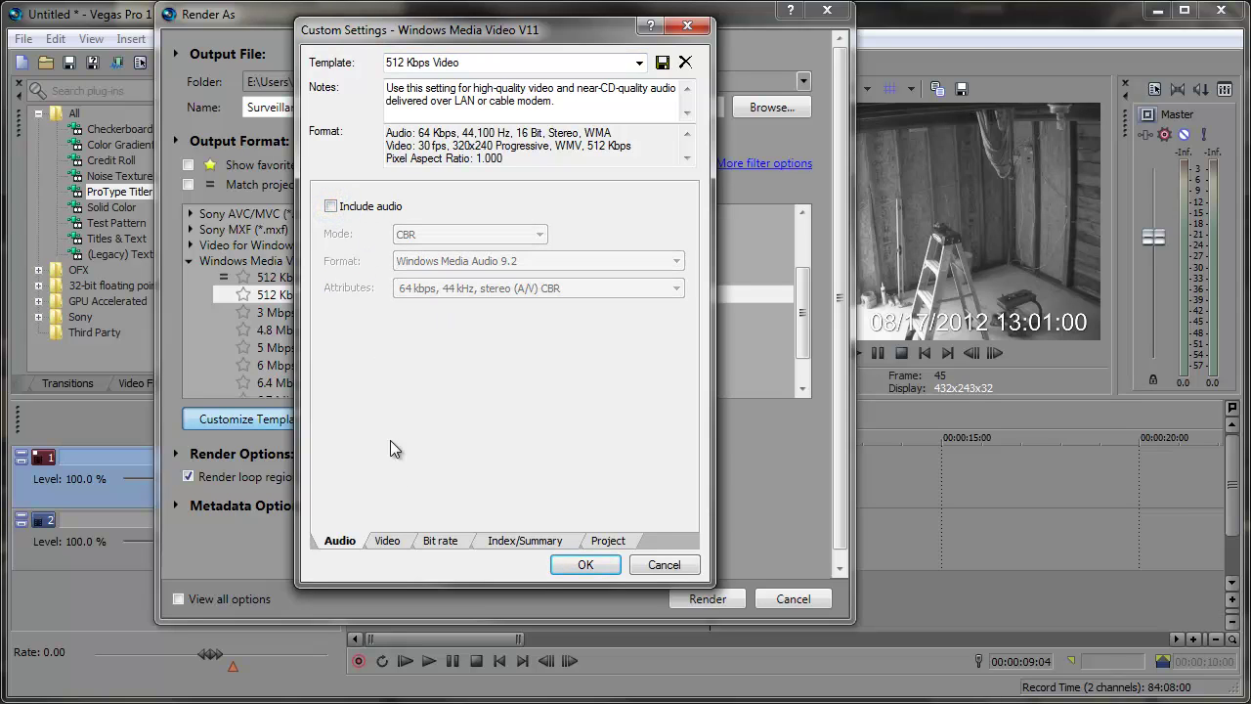
pyautogui.click(388, 541)
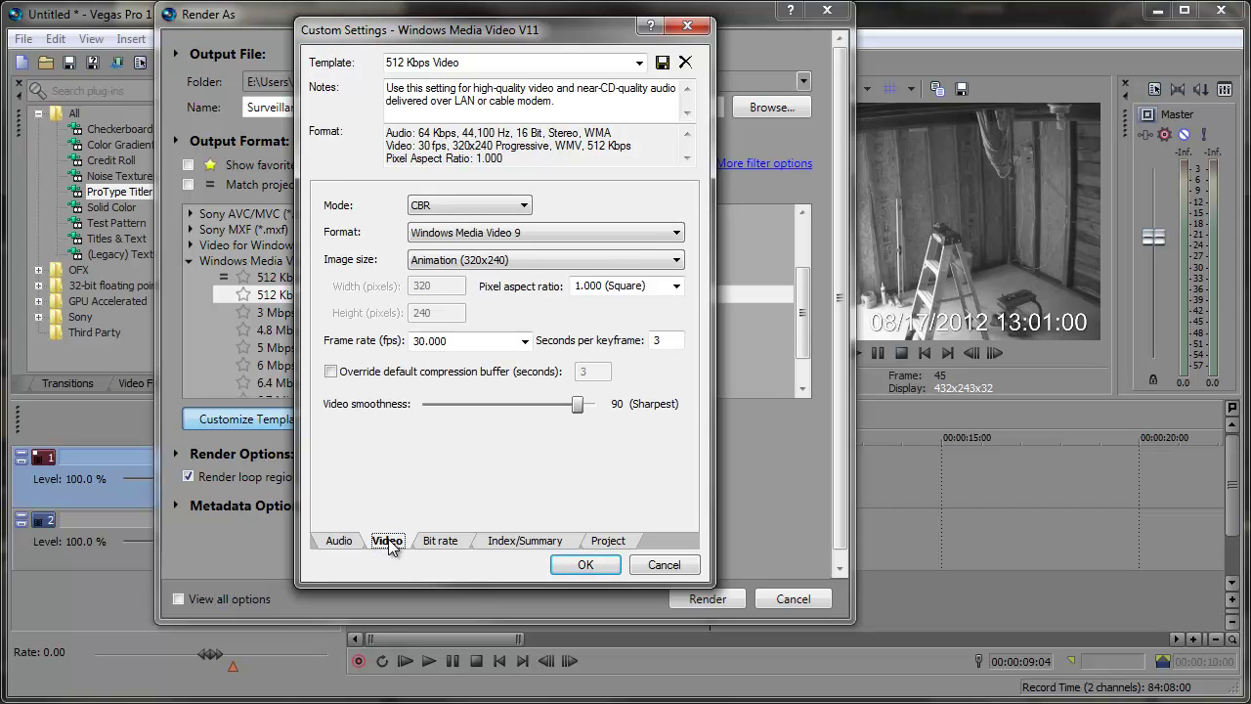
pyautogui.click(430, 262)
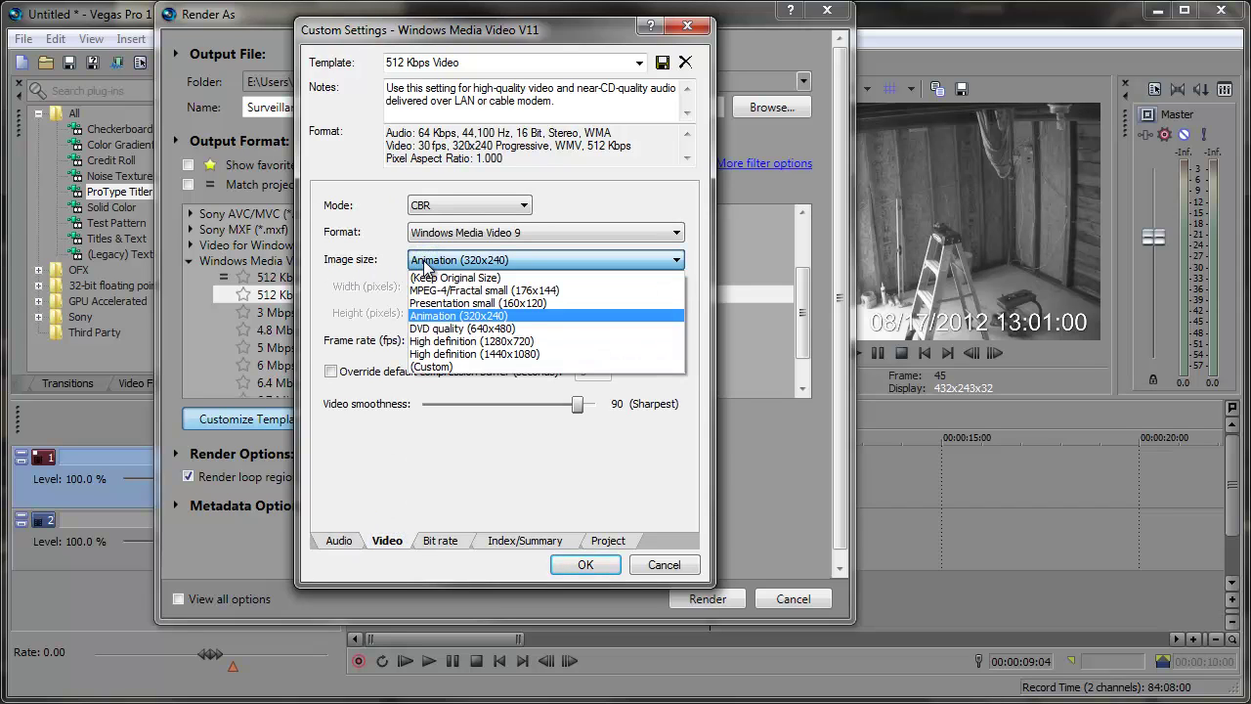
pyautogui.click(436, 278)
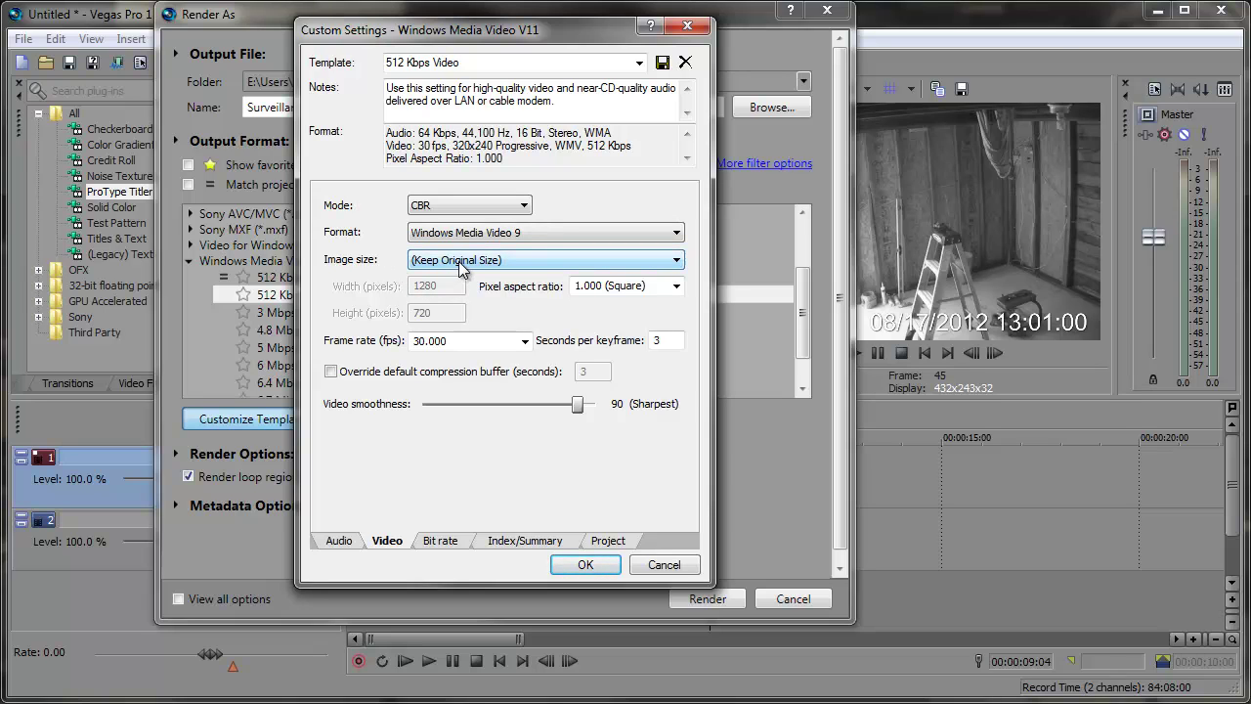
pyautogui.doubleClick(479, 340)
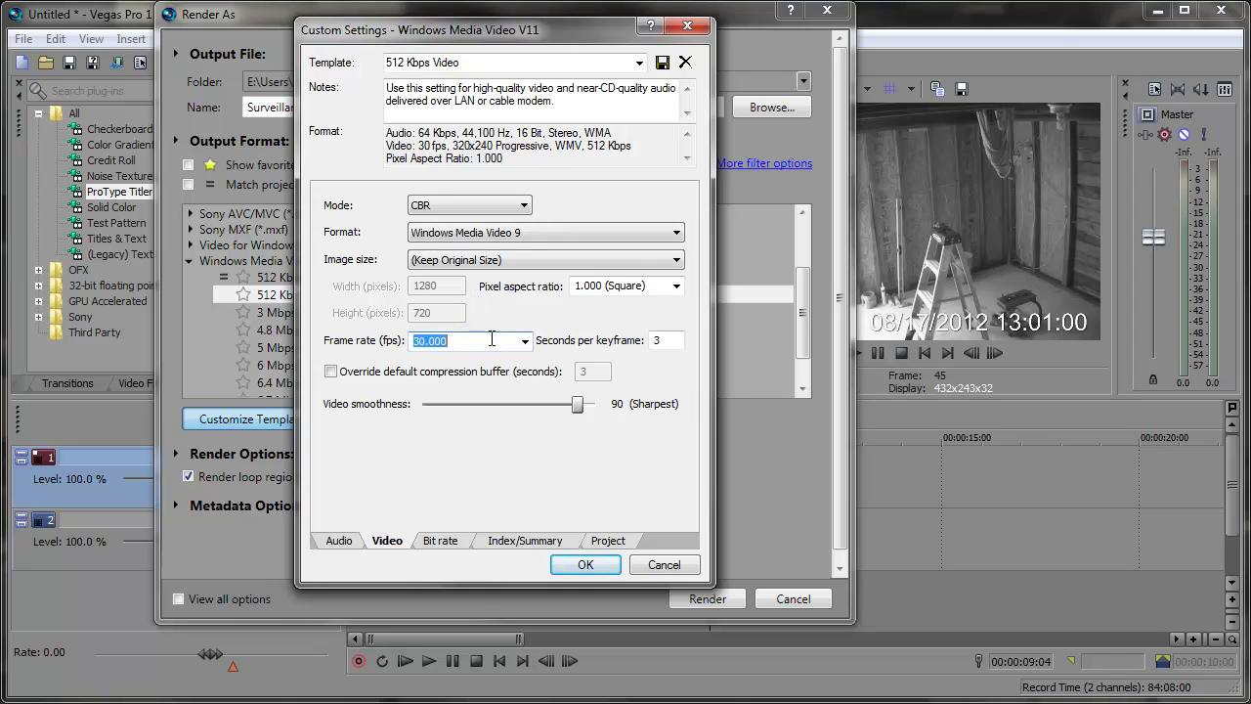
pyautogui.write('5')
pyautogui.click(576, 563)
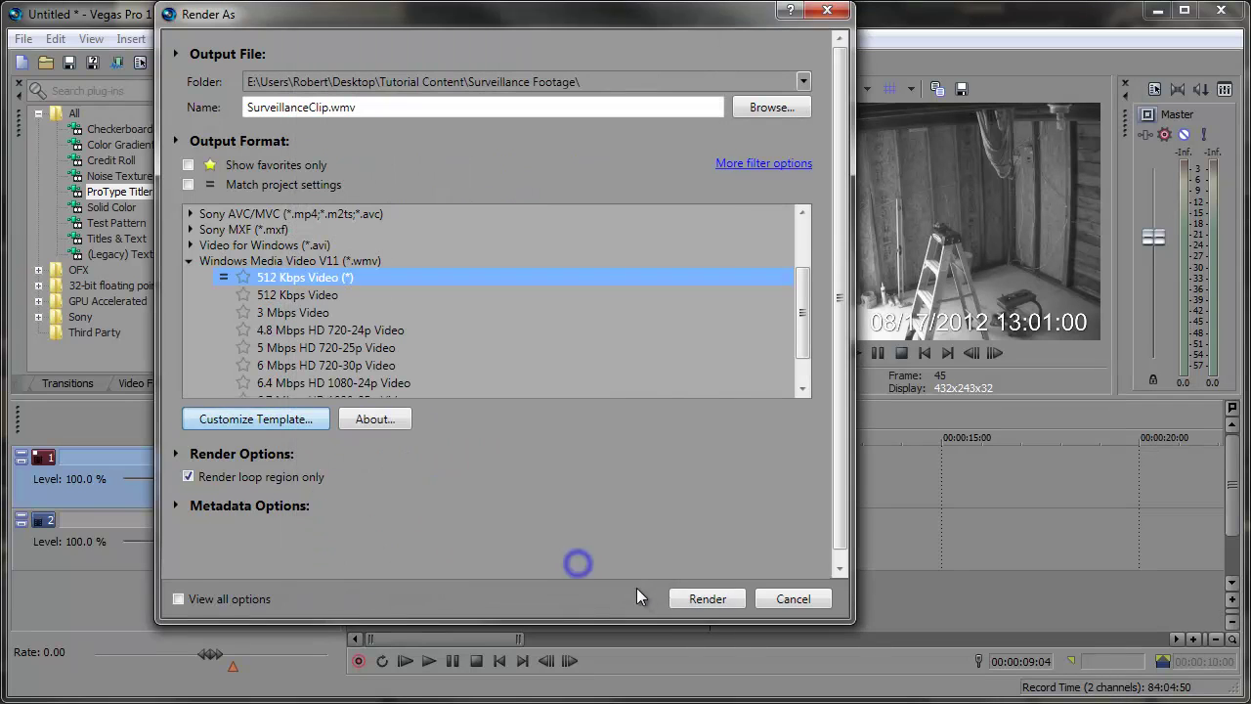
# Render SurveillanceClip.wmv, overwriting the existing file, and open the finished clip
pyautogui.click(704, 599)
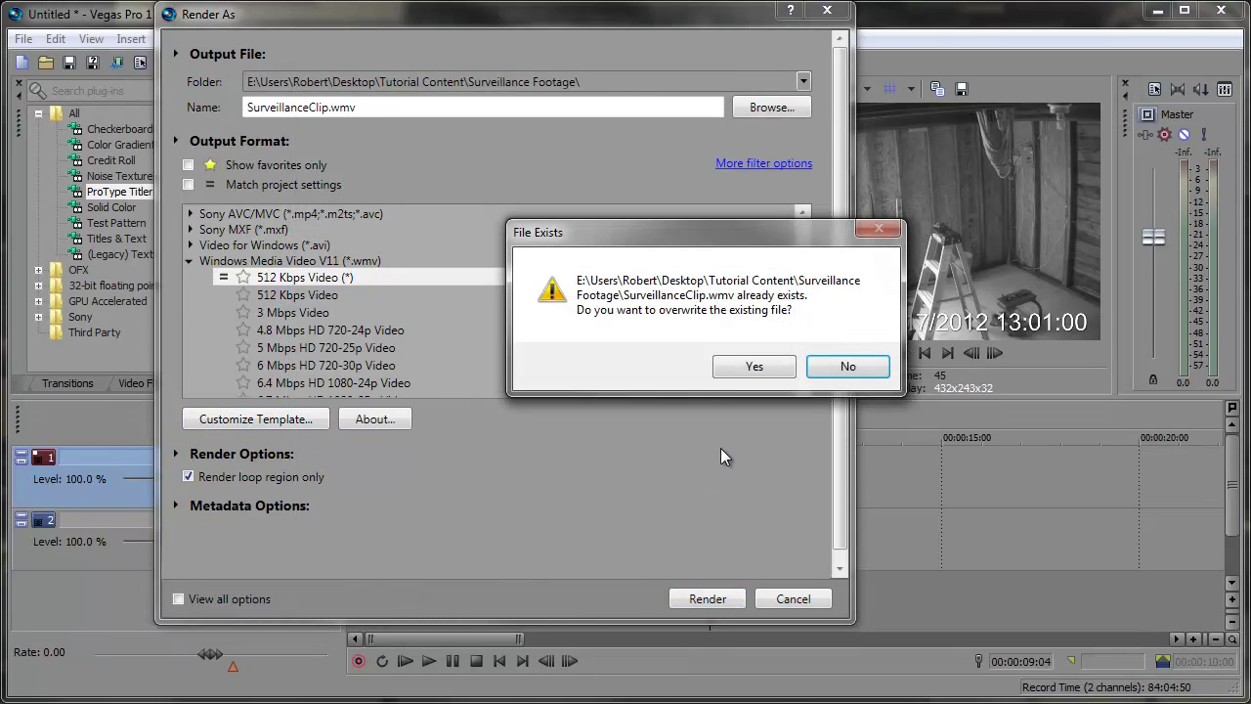
pyautogui.click(754, 368)
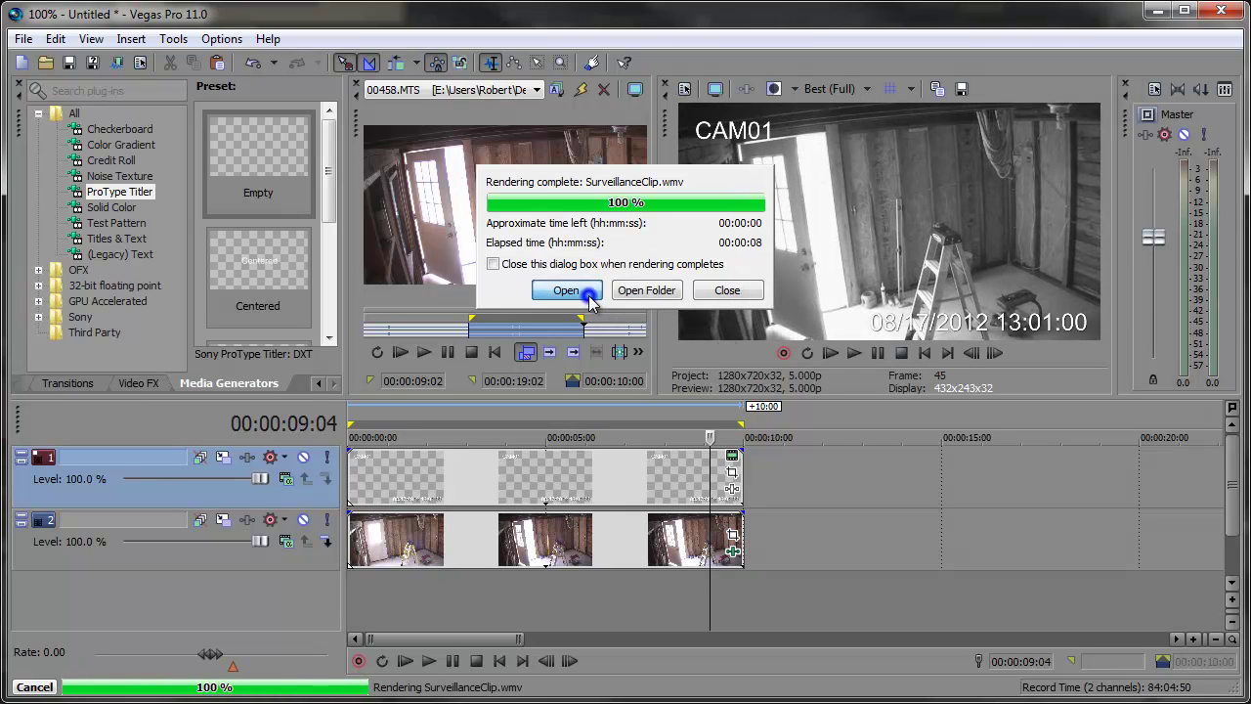
pyautogui.click(566, 290)
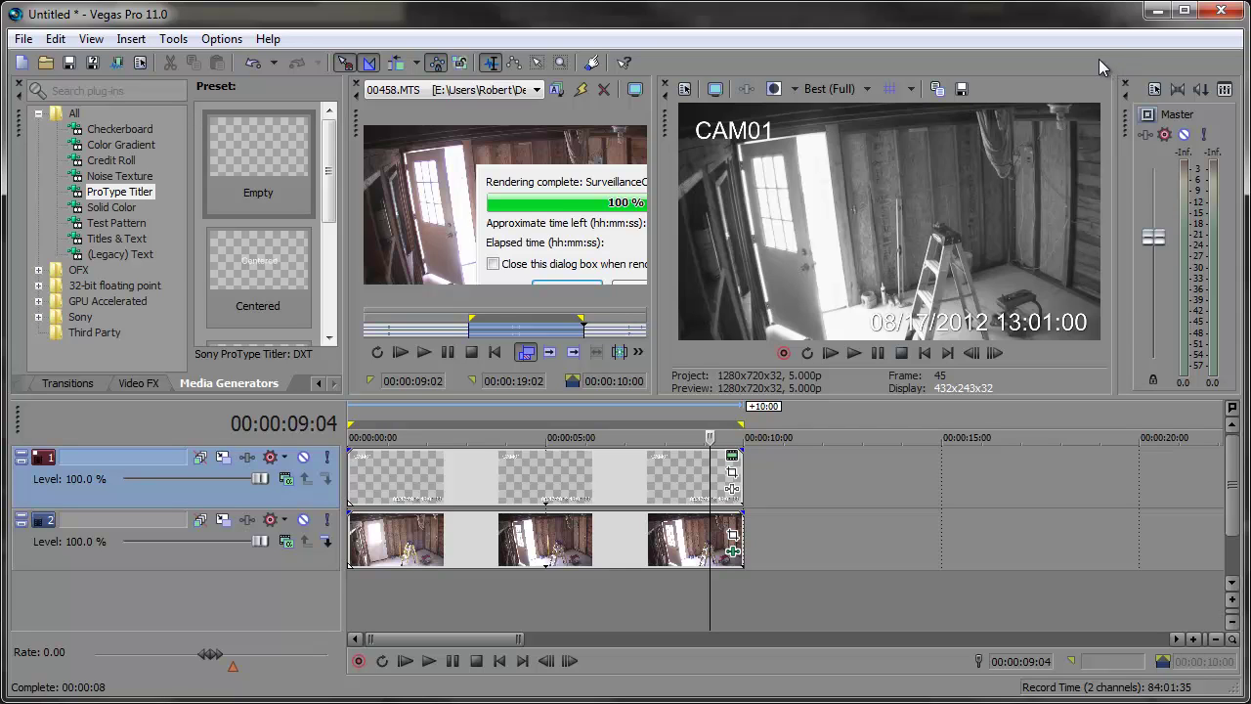
# Dismiss the Rendering complete dialog to return to the CAM01 project
pyautogui.press('Escape')
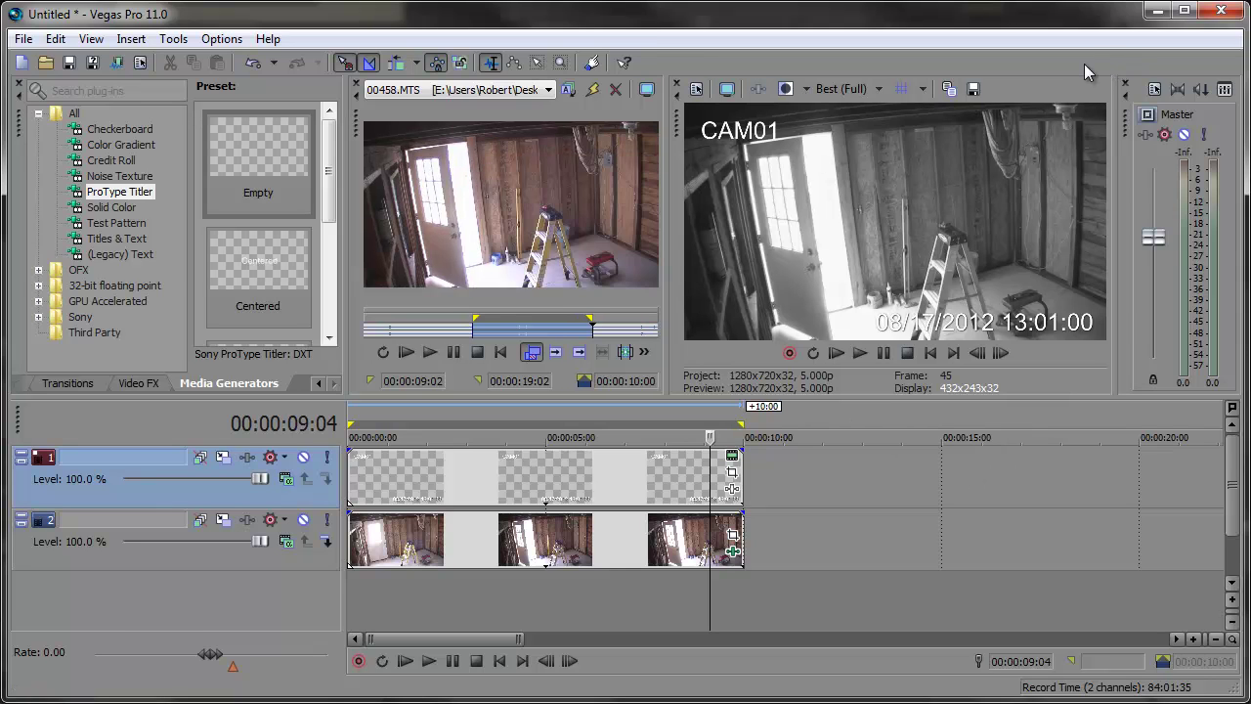